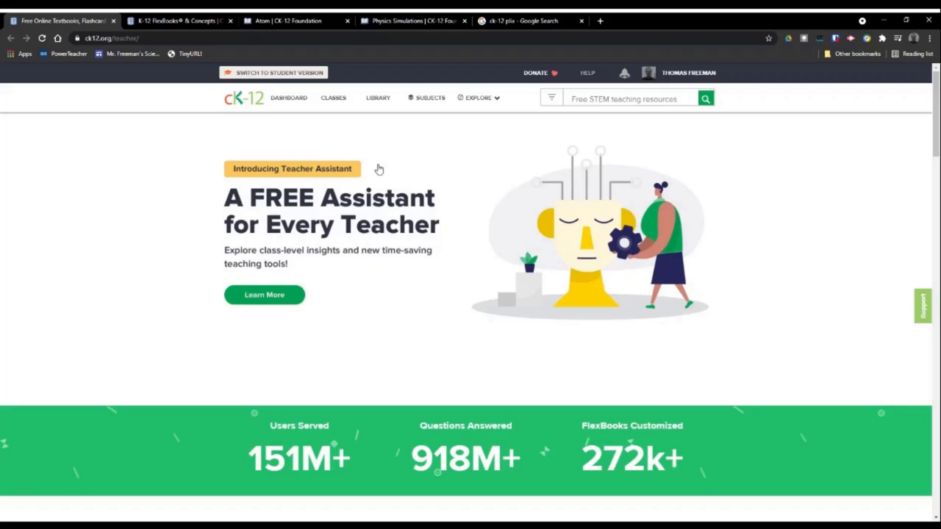
- Show the ck12.org/browse page listing Math, Science, Social Studies and other subject categories
left_click(180, 21)
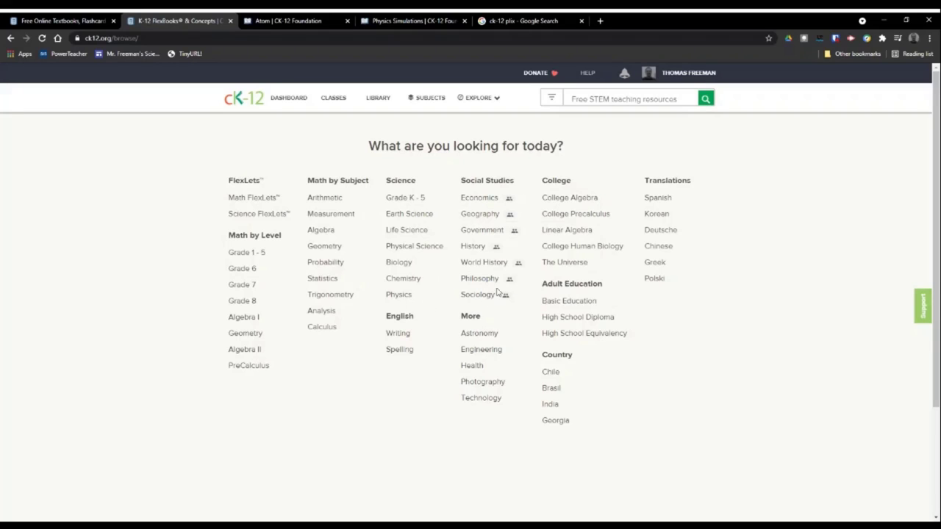
- Show the Atom concept page from the Physical Science for Middle School FlexBook
mouse_move(506, 204)
left_click(303, 23)
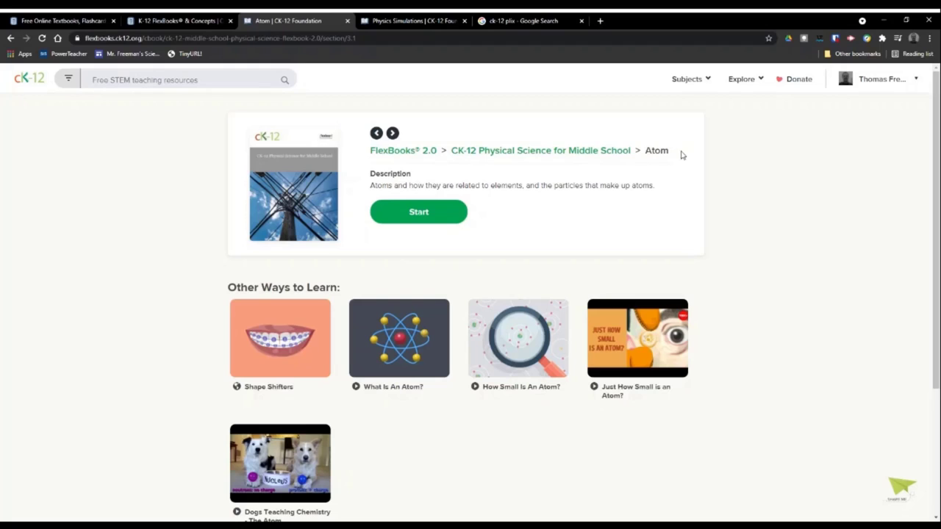
- Start the 3.1 Atom lesson and advance its atom-model timeline from Democritus to Quantum
left_click(426, 213)
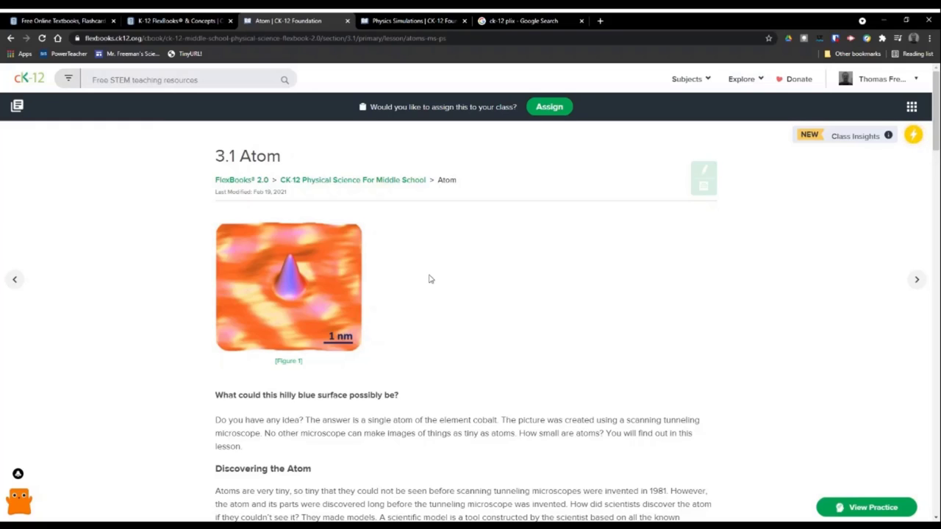
scroll(431, 278, "down", 1)
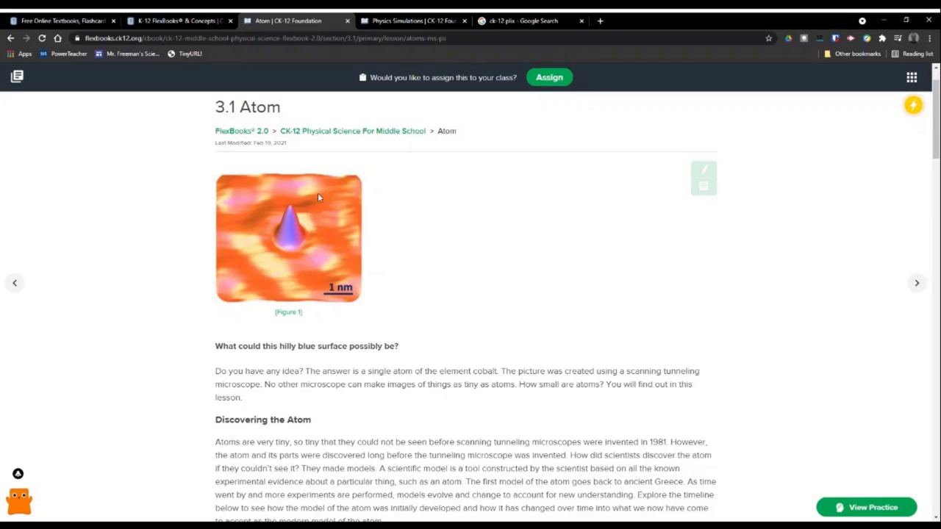
scroll(237, 361, "down", 2)
scroll(383, 294, "down", 1)
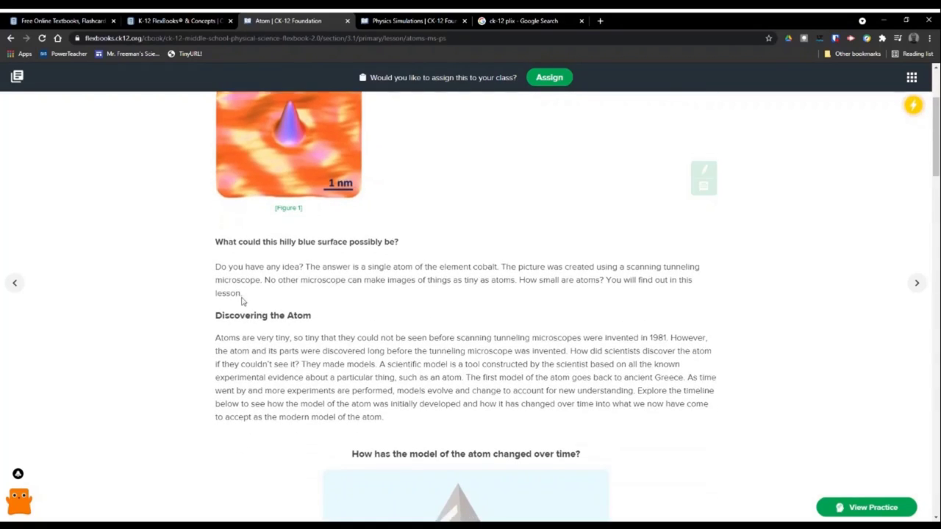
scroll(241, 300, "down", 2)
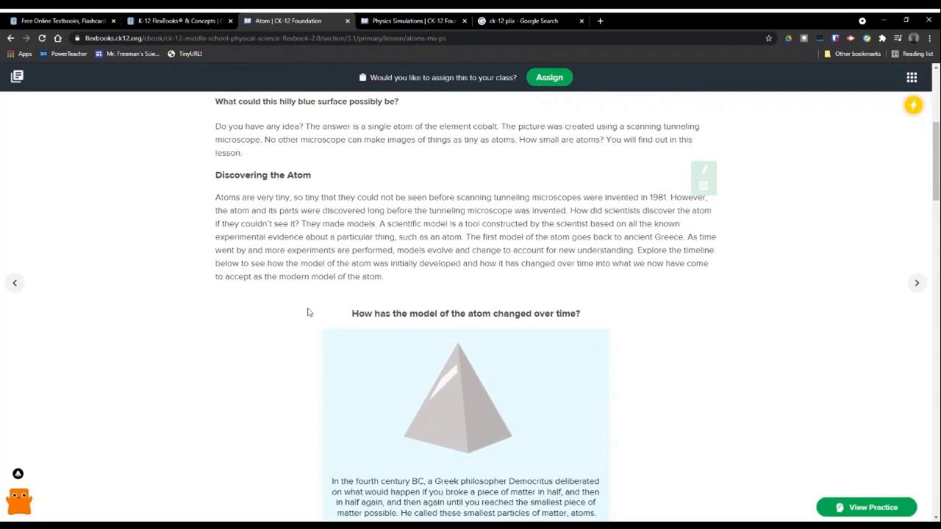
scroll(252, 316, "down", 3)
scroll(252, 314, "up", 1)
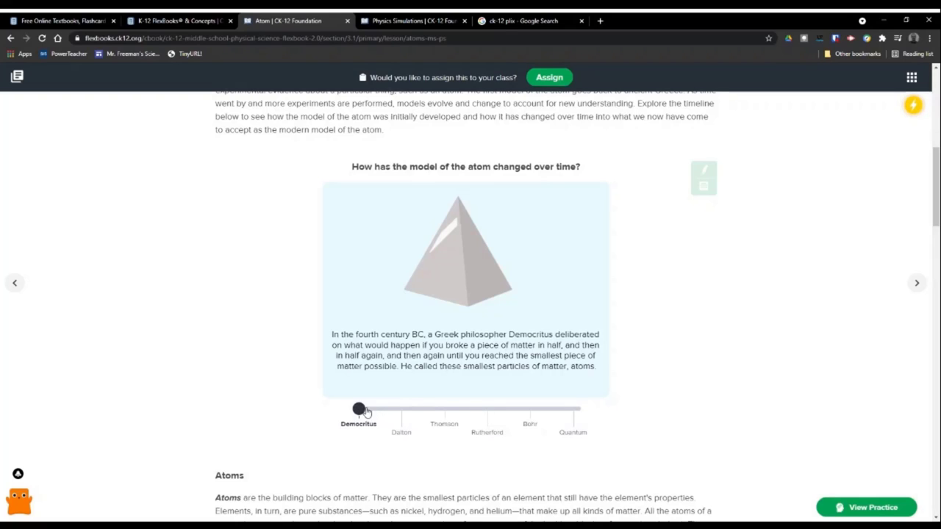
left_click_drag(360, 410, 574, 409)
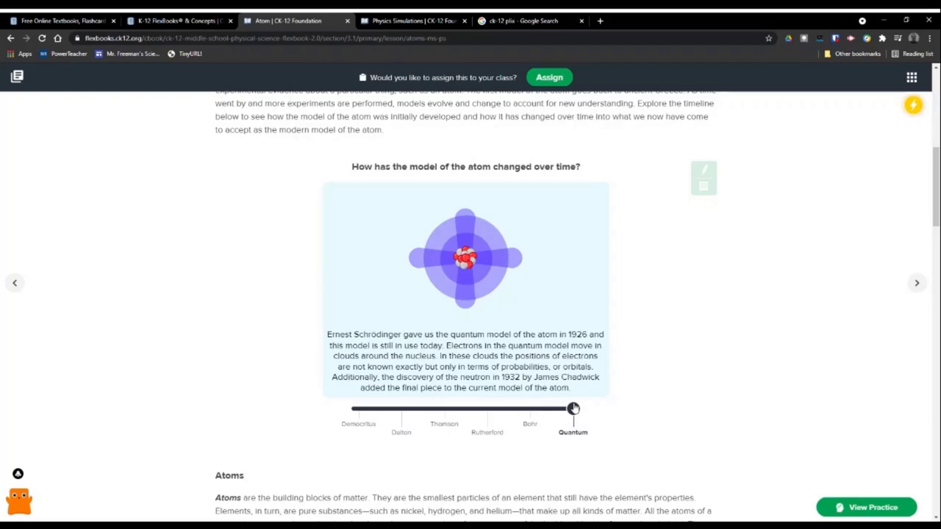
scroll(415, 347, "down", 5)
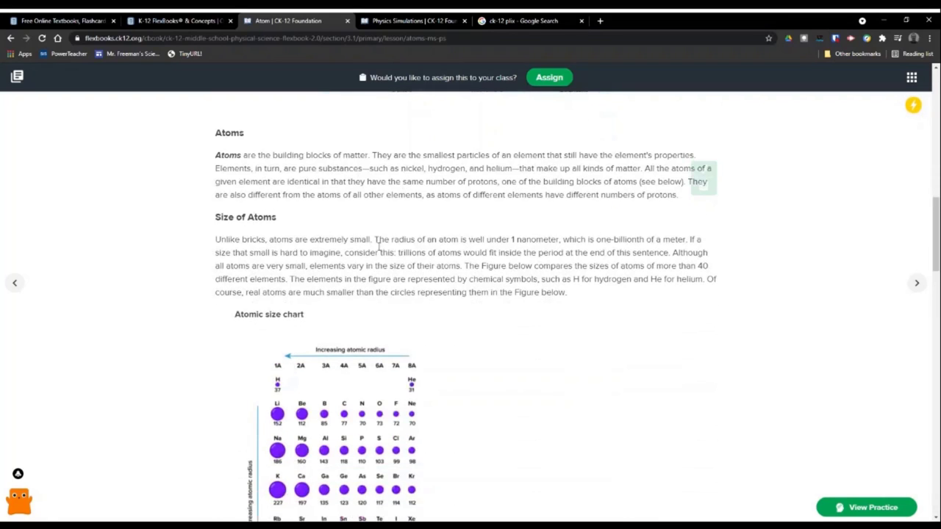
scroll(443, 359, "down", 4)
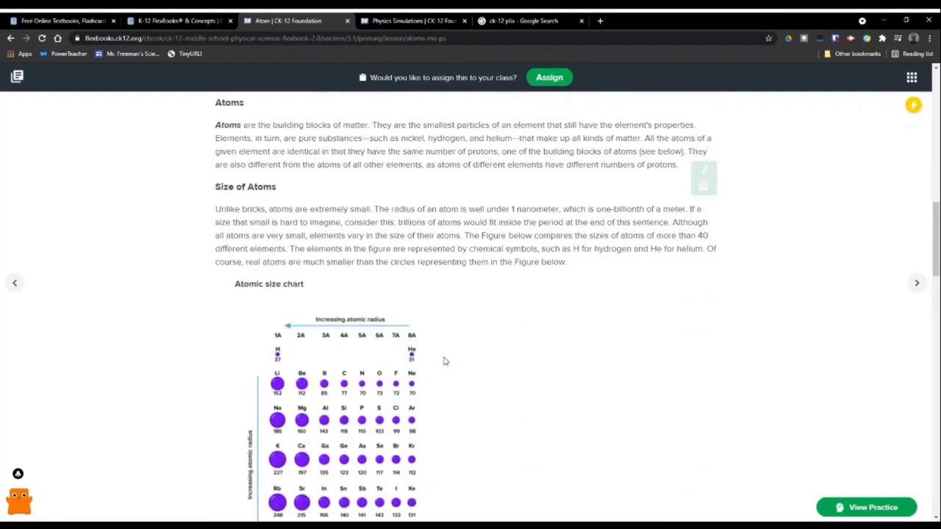
scroll(512, 321, "down", 2)
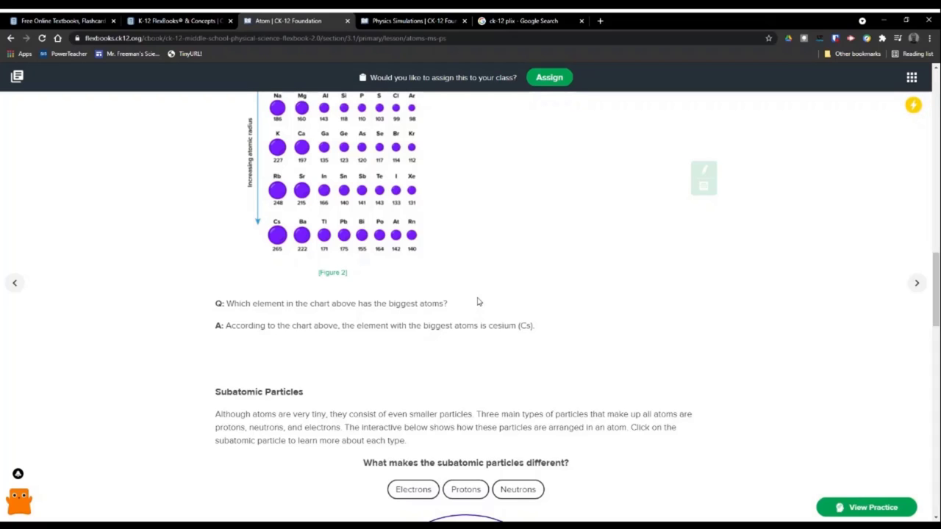
scroll(476, 303, "down", 4)
scroll(430, 296, "down", 4)
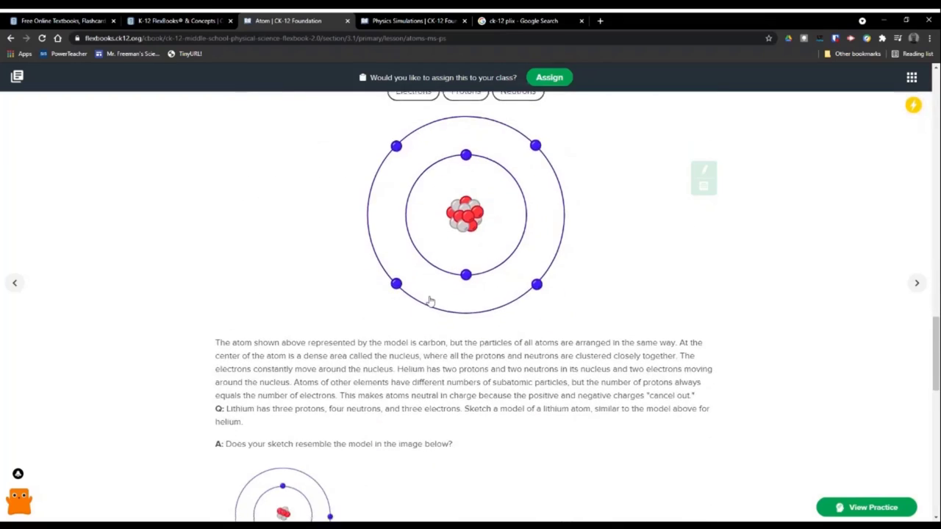
scroll(422, 426, "down", 3)
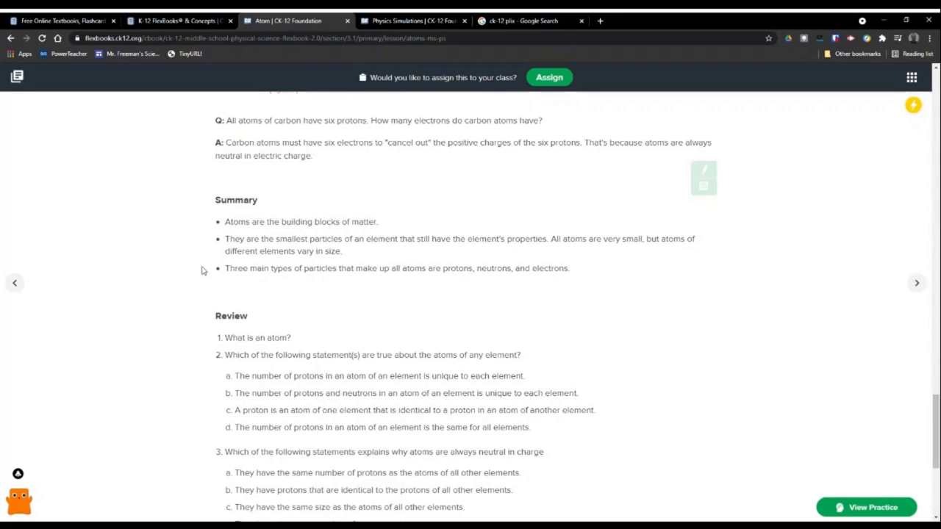
scroll(204, 271, "down", 2)
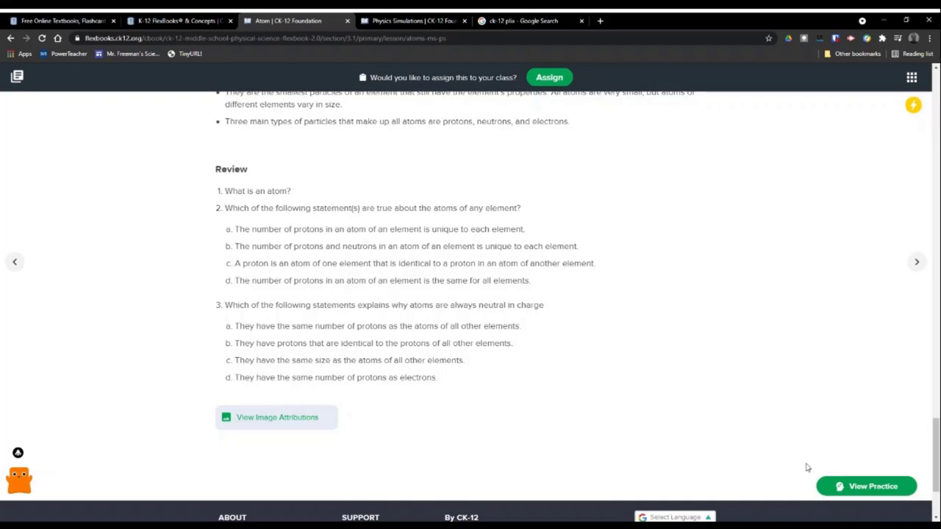
- Preview the Atom adaptive practice from the View Practice options
left_click(854, 493)
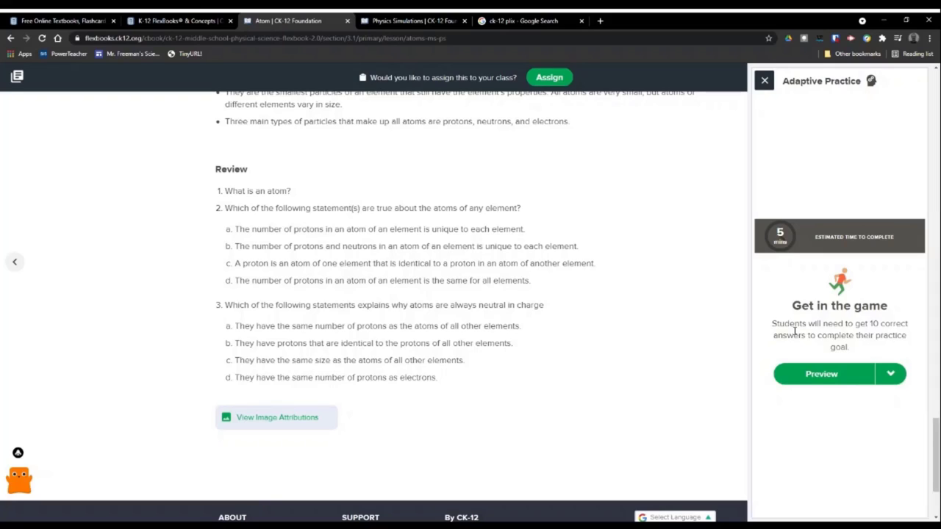
left_click(821, 376)
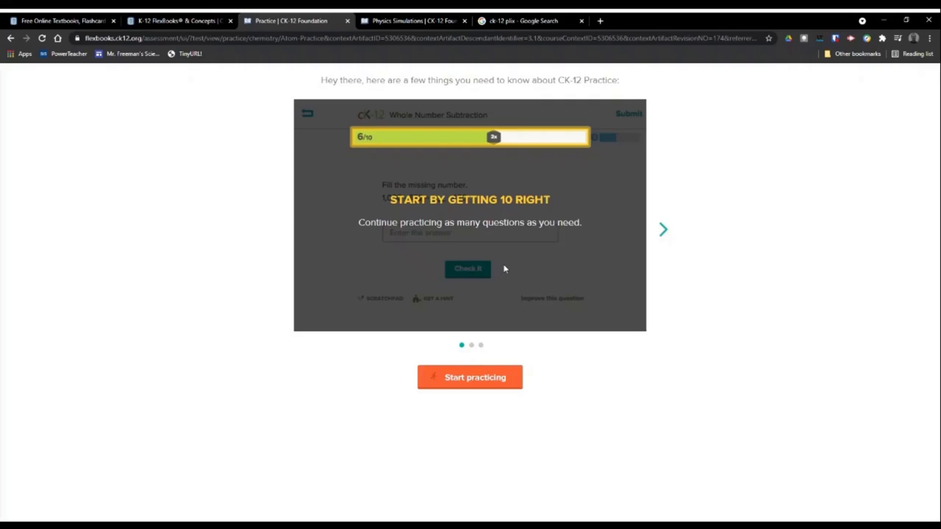
- Advance the practice intro carousel to the third slide, 'Help when you need it'
left_click(663, 231)
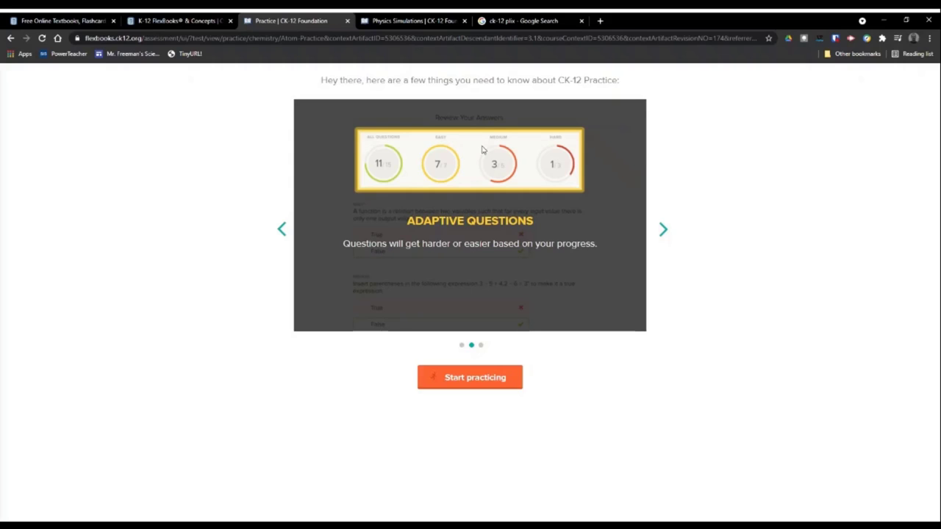
left_click(663, 230)
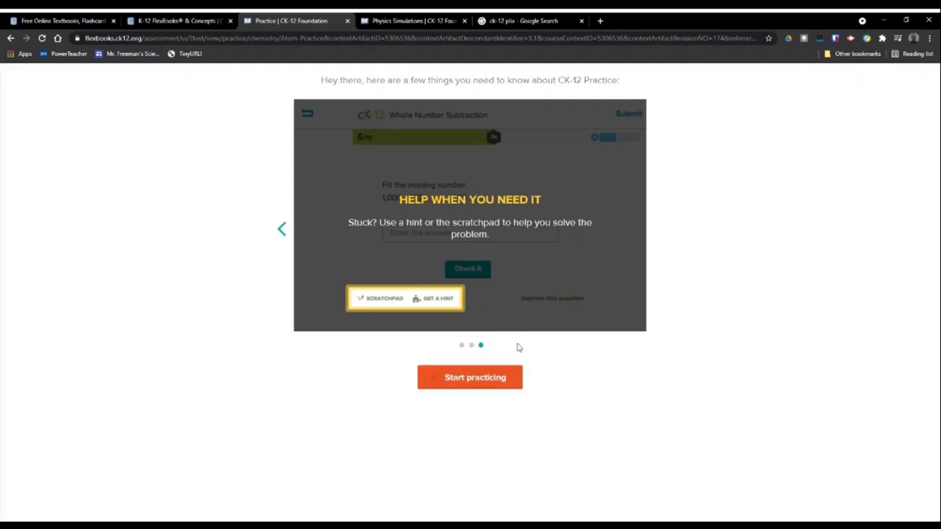
- Start practicing, answer question 1 with 'all of the above', check it and continue
left_click(481, 380)
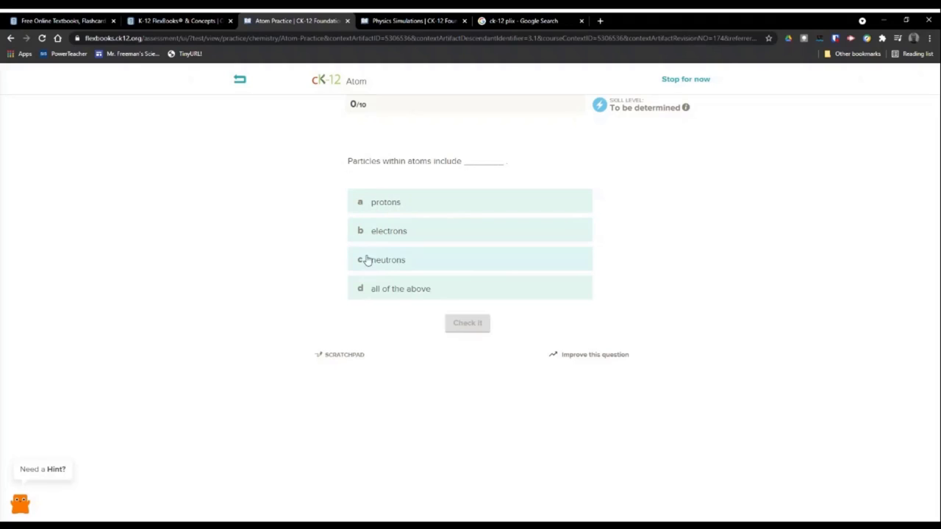
left_click(381, 298)
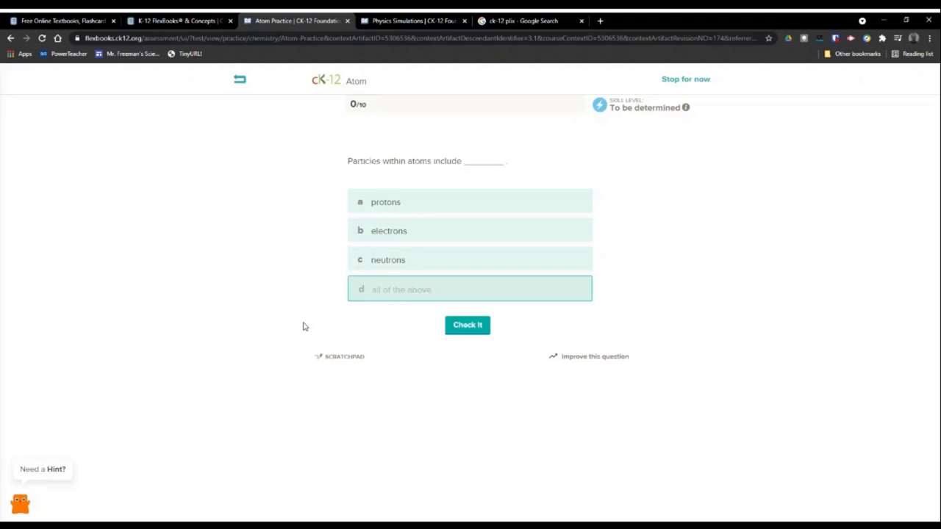
left_click(453, 330)
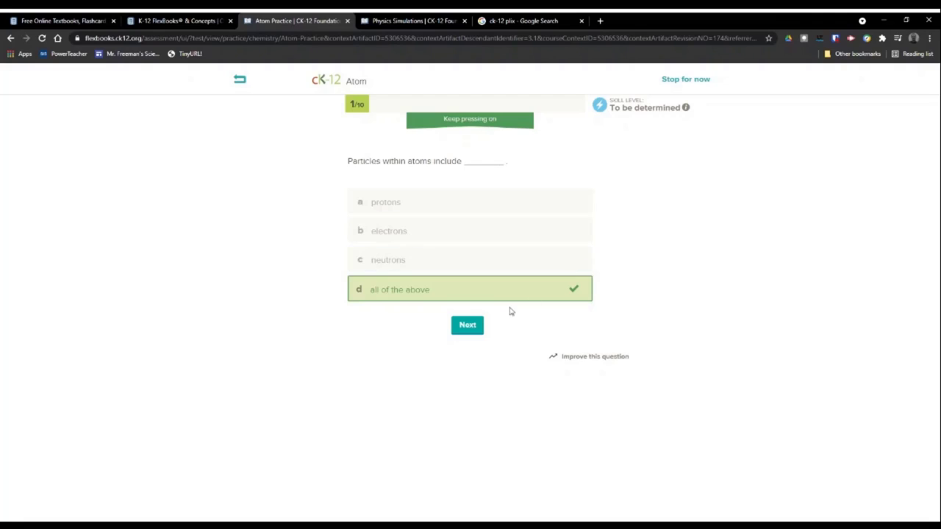
left_click(467, 325)
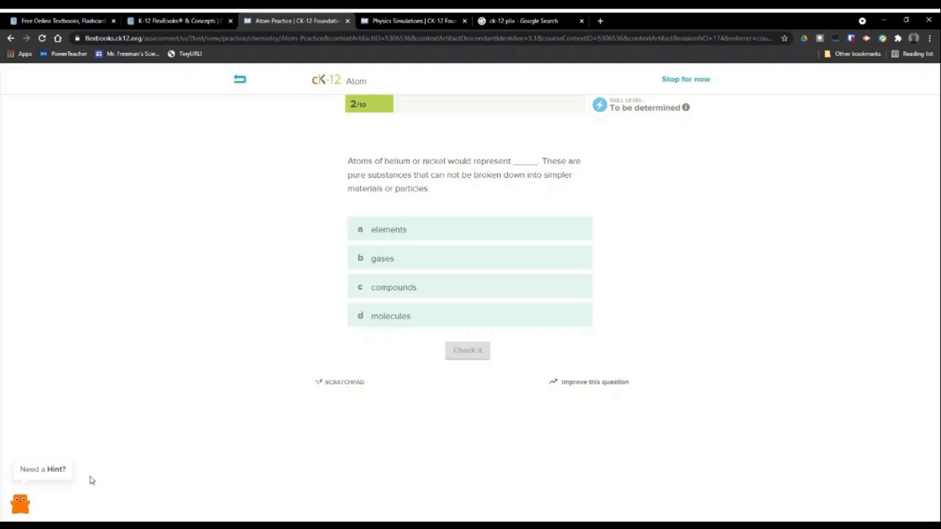
left_click(52, 471)
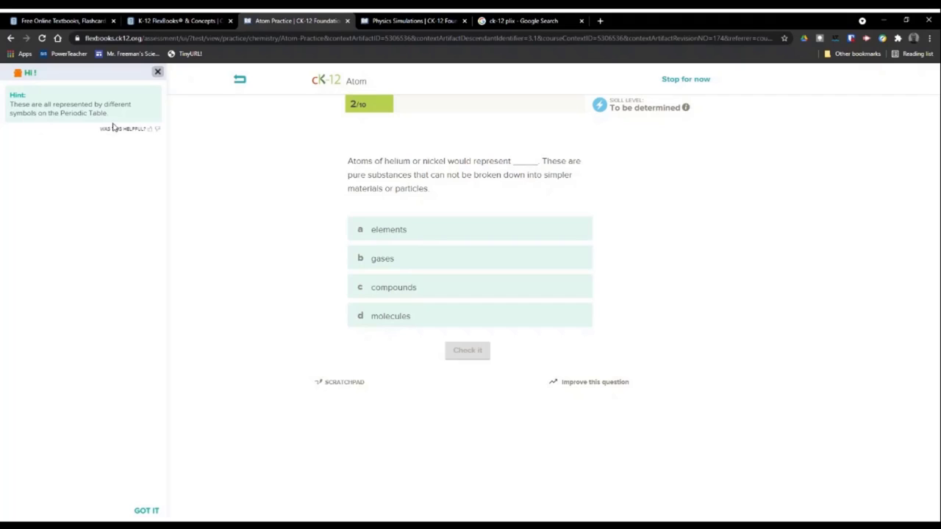
left_click(157, 72)
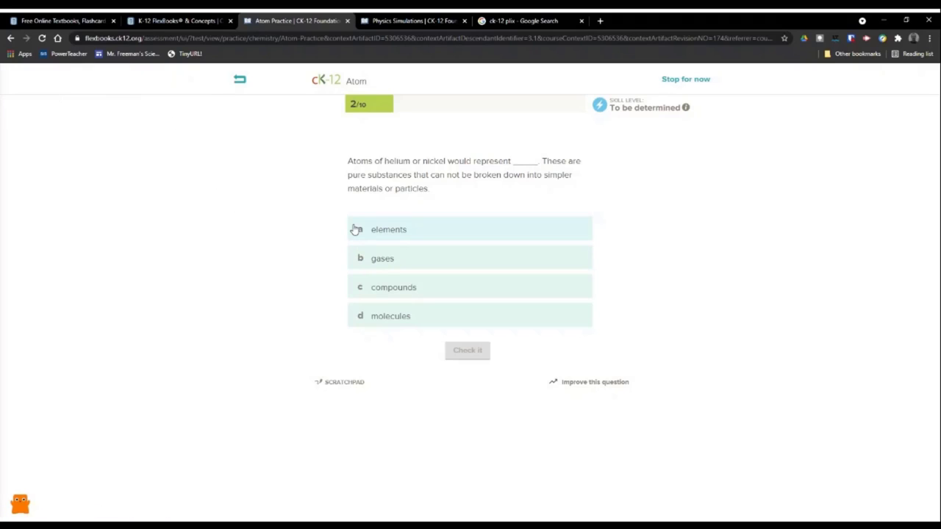
- Answer 'gases' to the helium-or-nickel question, check it, and request the Atom refresher
left_click(372, 262)
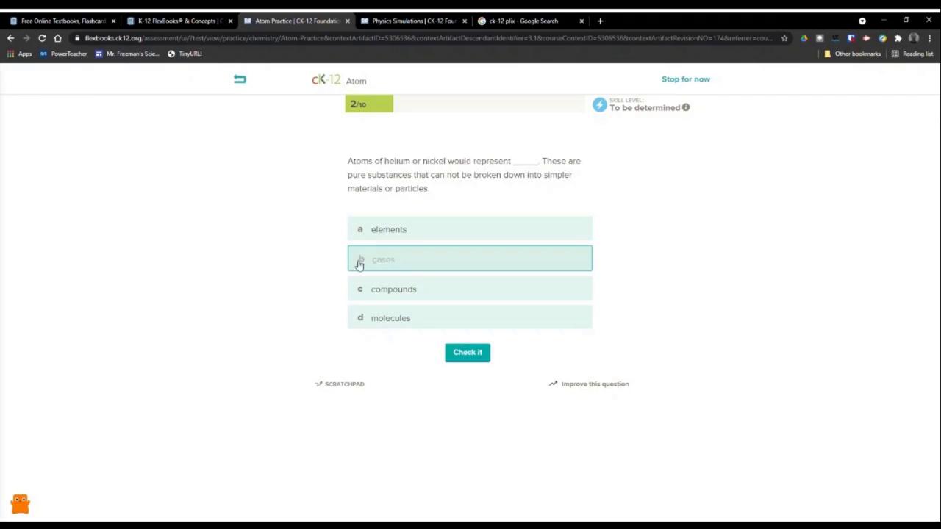
left_click(461, 357)
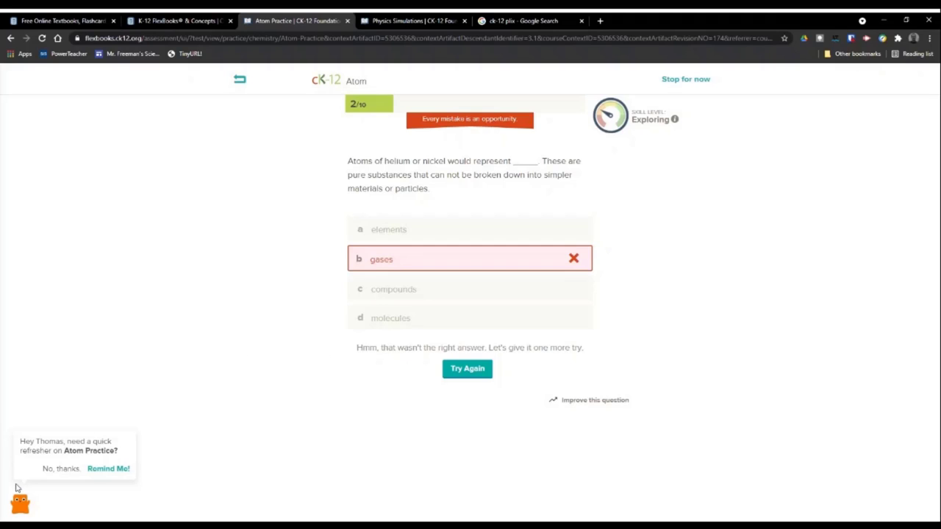
left_click(106, 469)
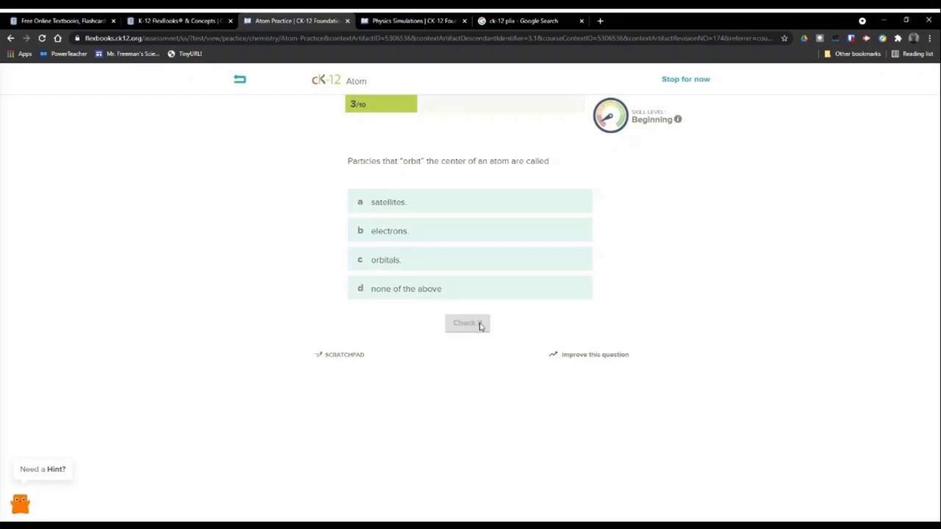
- Answer 'satellites', retry with 'none of the above', and move to the next question
left_click(469, 197)
left_click(477, 325)
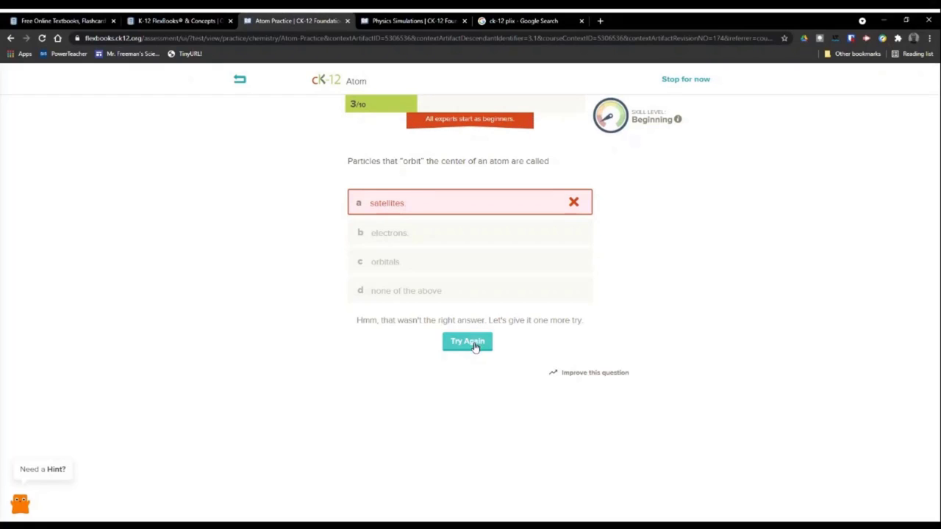
left_click(477, 344)
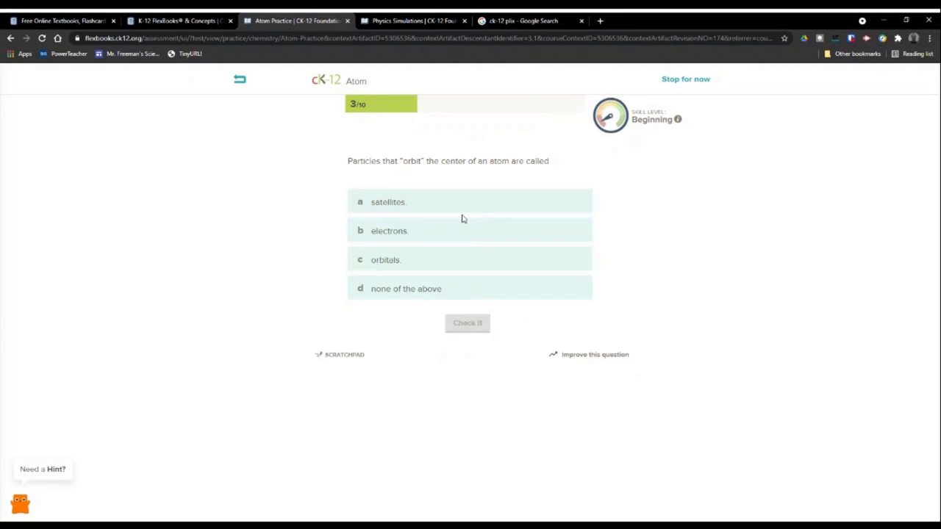
left_click(423, 289)
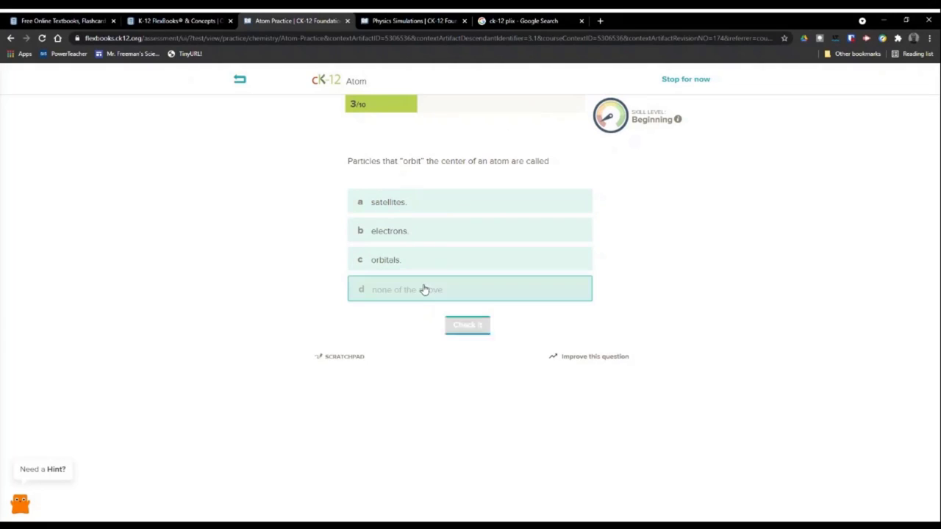
left_click(468, 326)
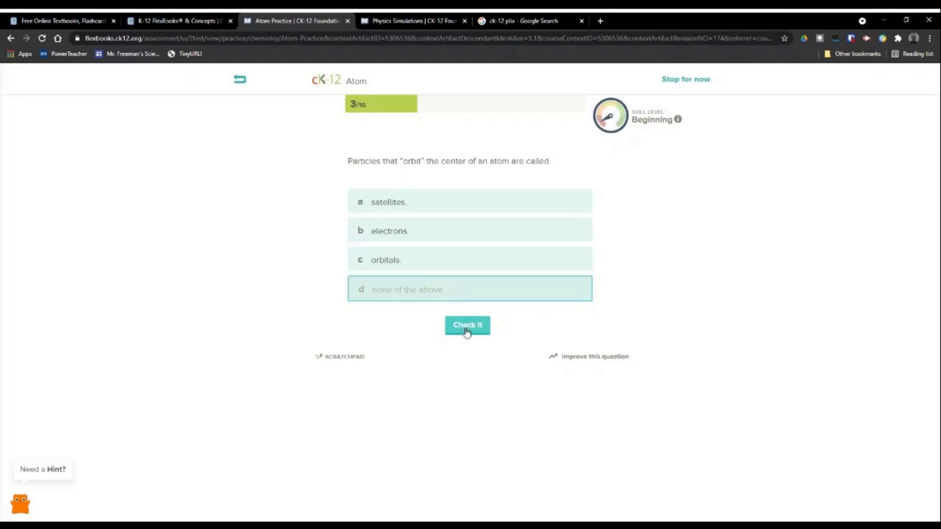
left_click(477, 326)
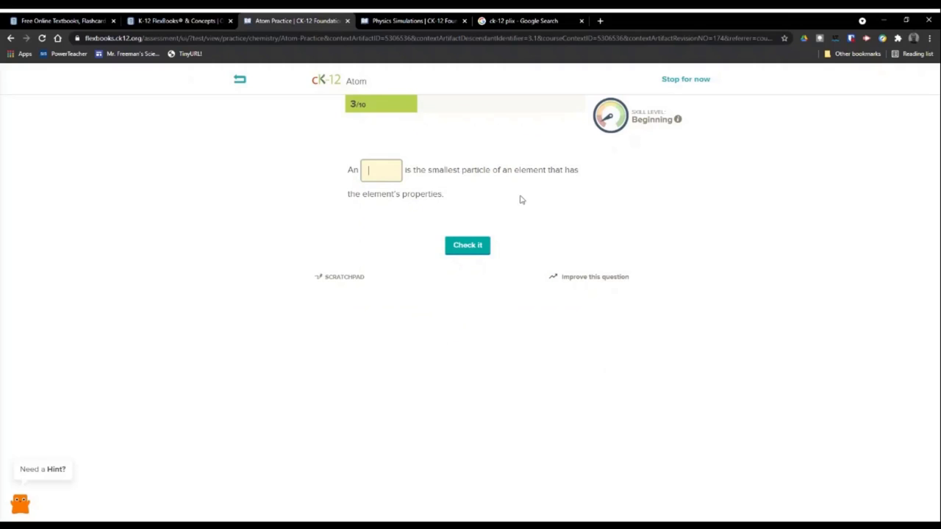
- Answer 'electron' to the smallest-particle blank, retry with 'proton', and continue
type("electron")
left_click(478, 244)
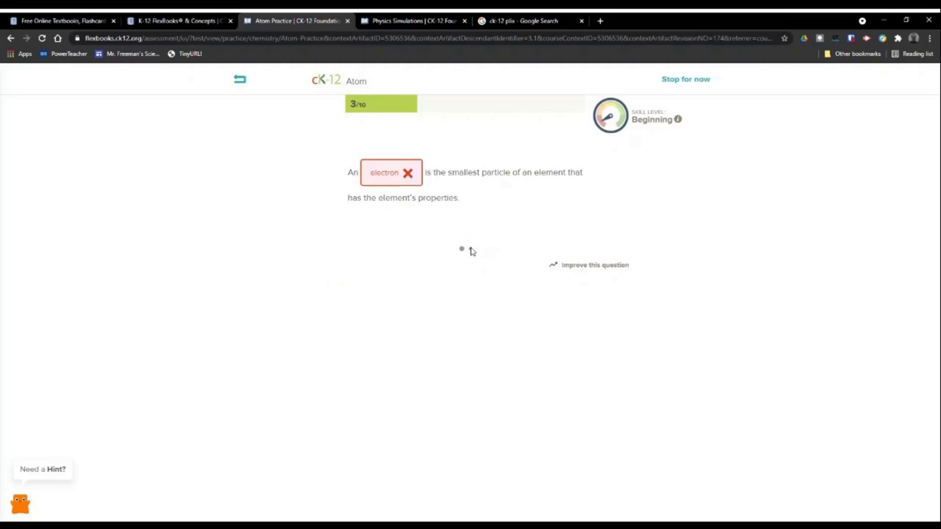
left_click(475, 268)
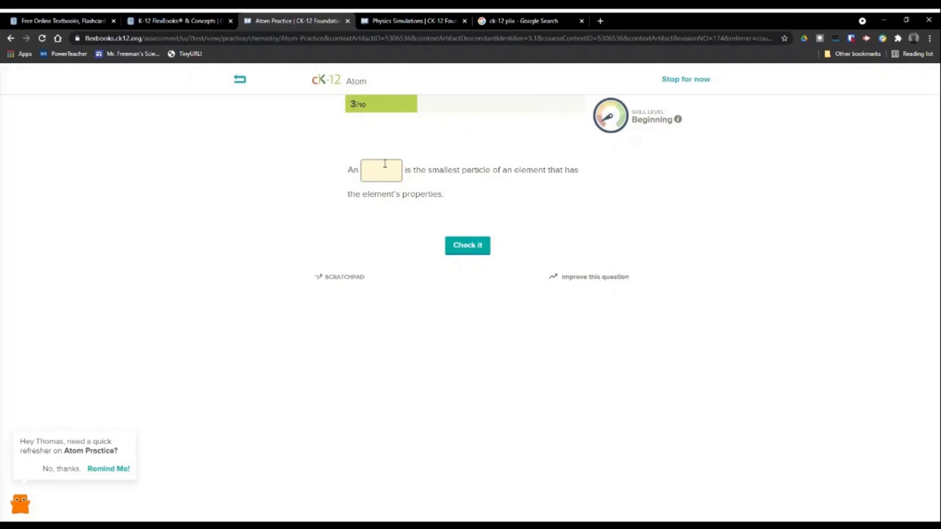
type("prot")
key("BackSpace")
key("BackSpace")
key("BackSpace")
type("roton")
left_click(467, 245)
left_click(469, 252)
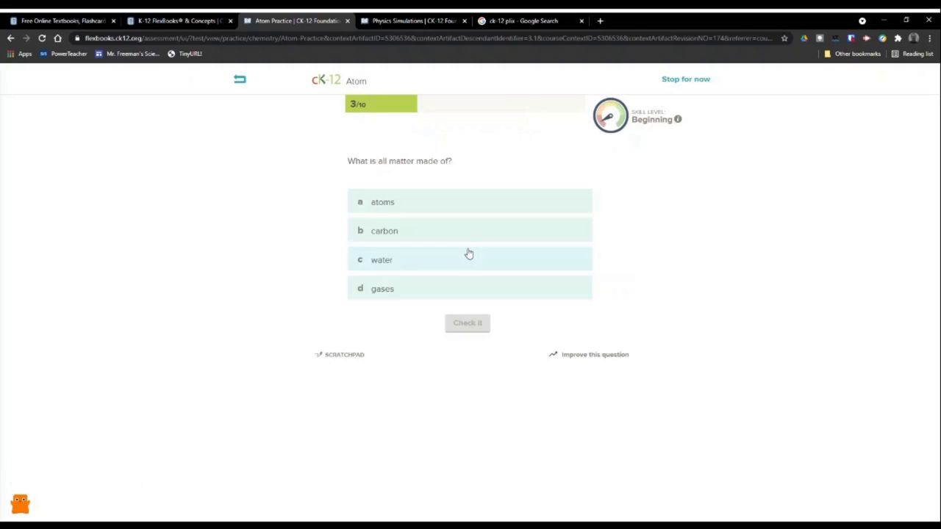
- Answer 'gases' for what matter is made of, retry with 'water', and continue
left_click(426, 288)
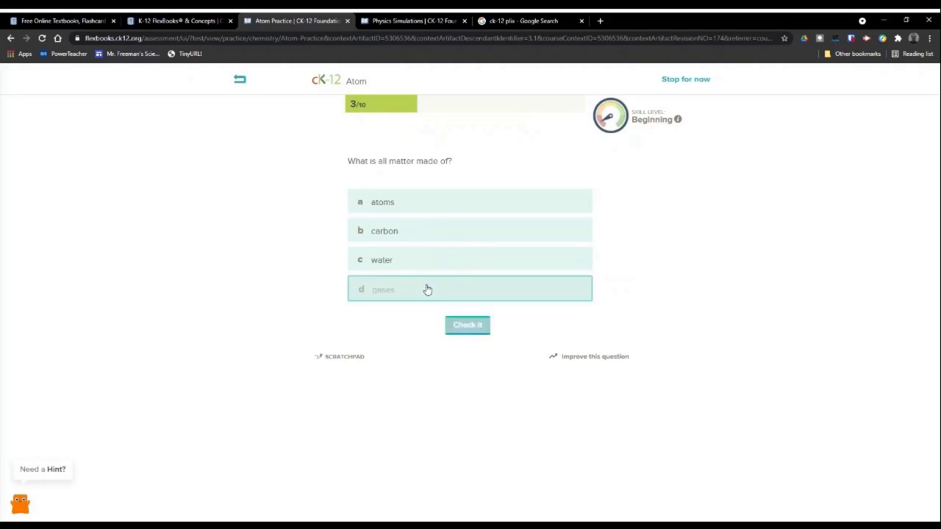
left_click(483, 328)
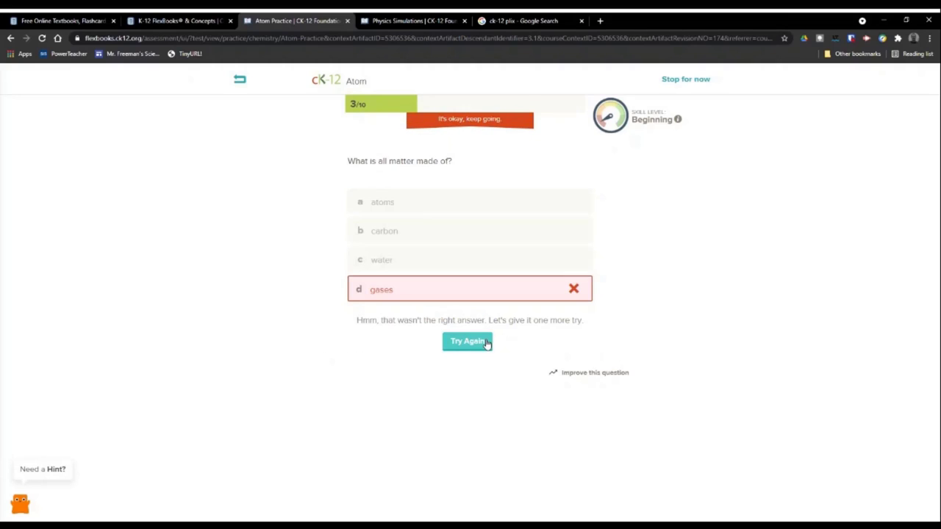
left_click(486, 344)
left_click(423, 262)
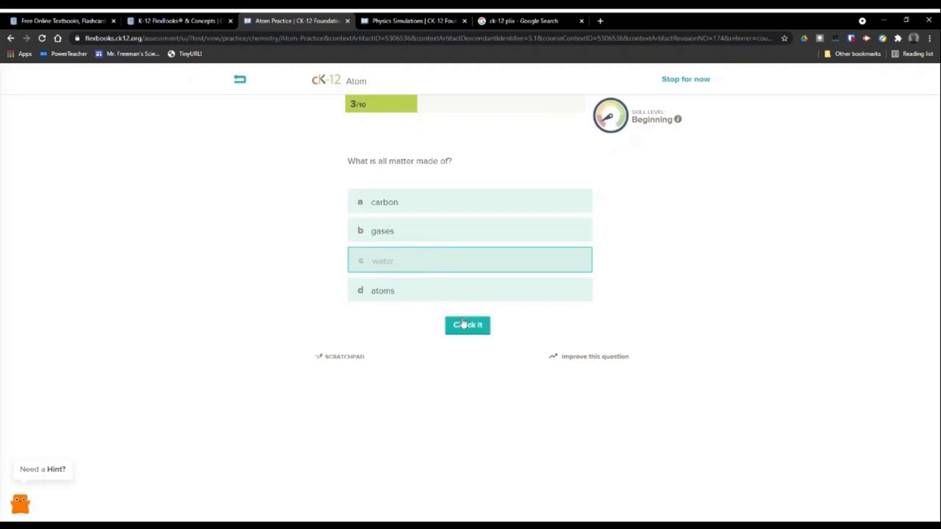
left_click(463, 325)
left_click(465, 329)
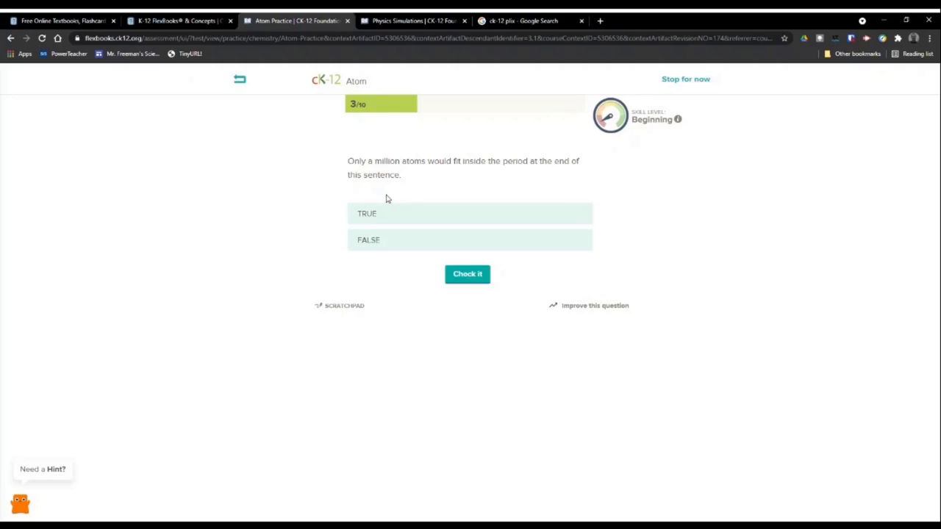
- Answer TRUE to the million-atoms-in-a-period statement, check it and continue
left_click(400, 250)
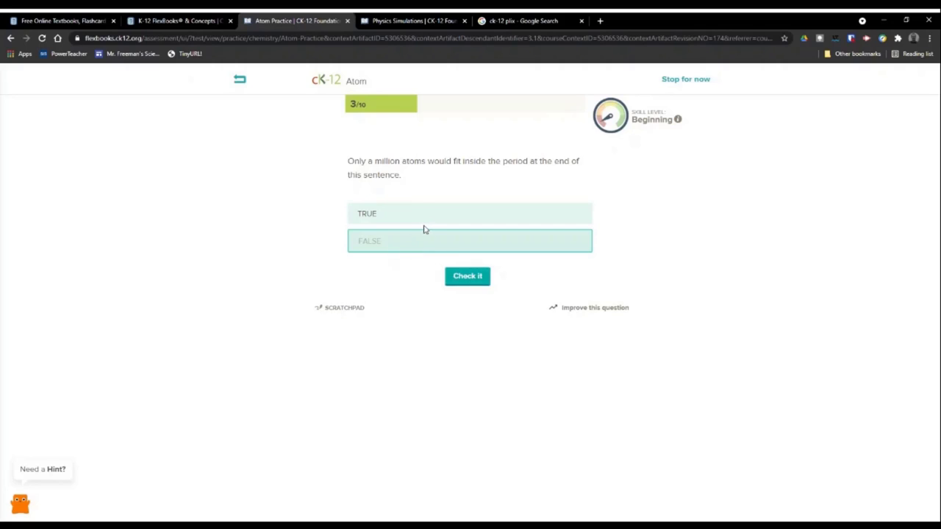
left_click(422, 226)
left_click(456, 277)
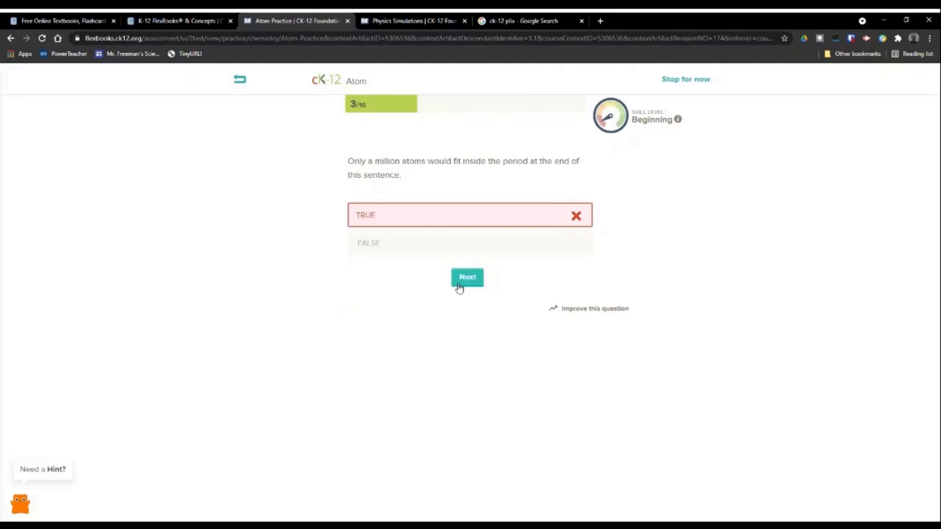
left_click(466, 283)
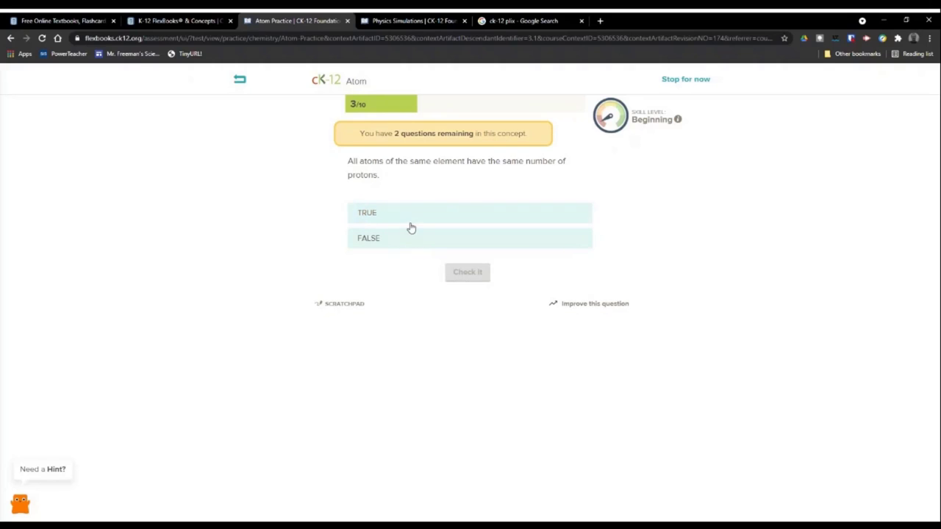
- Answer FALSE to the same-number-of-protons statement and check it
left_click(408, 214)
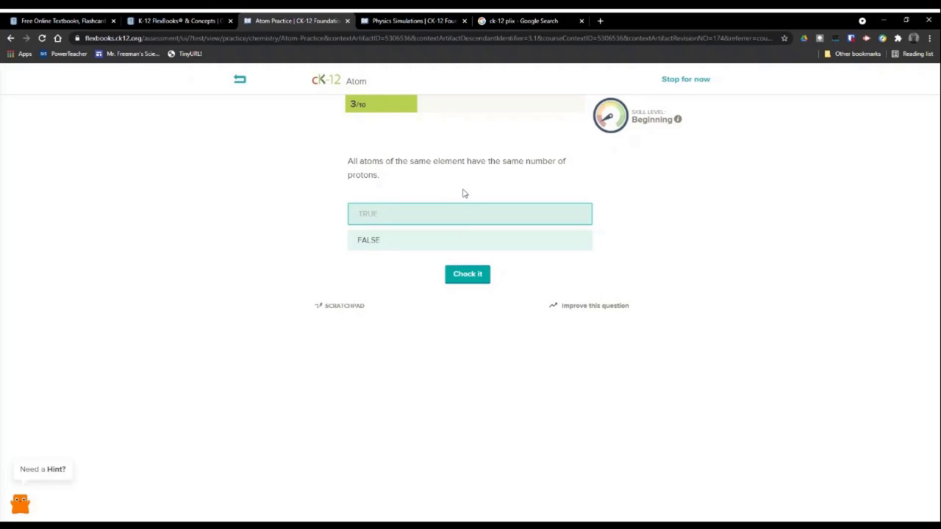
left_click(397, 240)
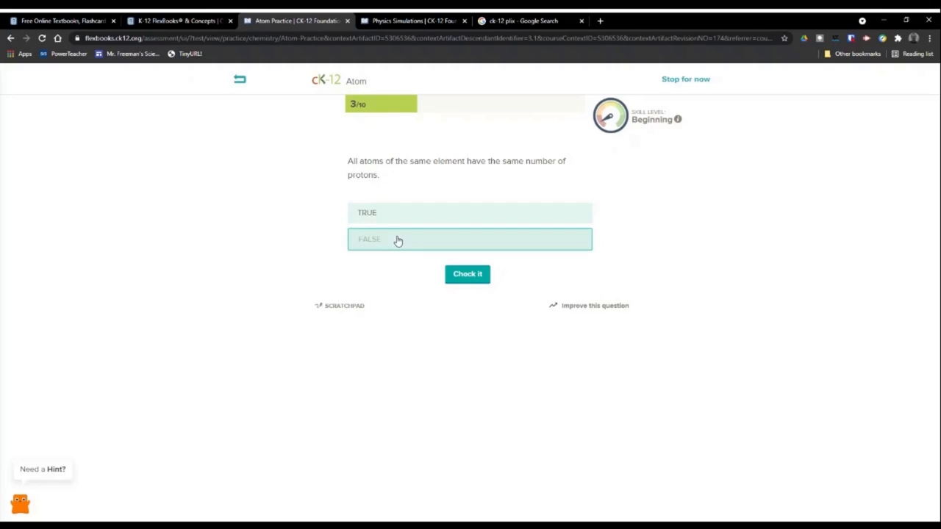
left_click(466, 277)
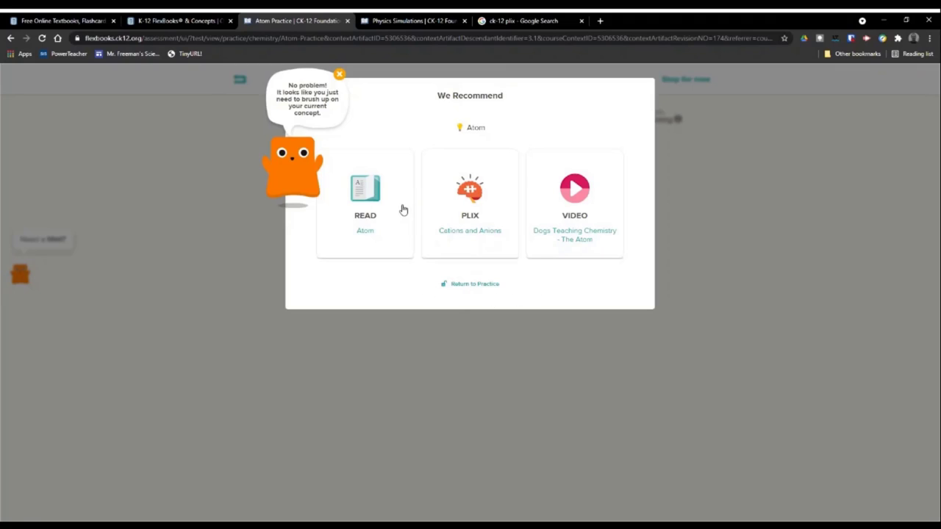
- Resume the Atom practice and keep answering until 10 questions are correct
left_click(473, 289)
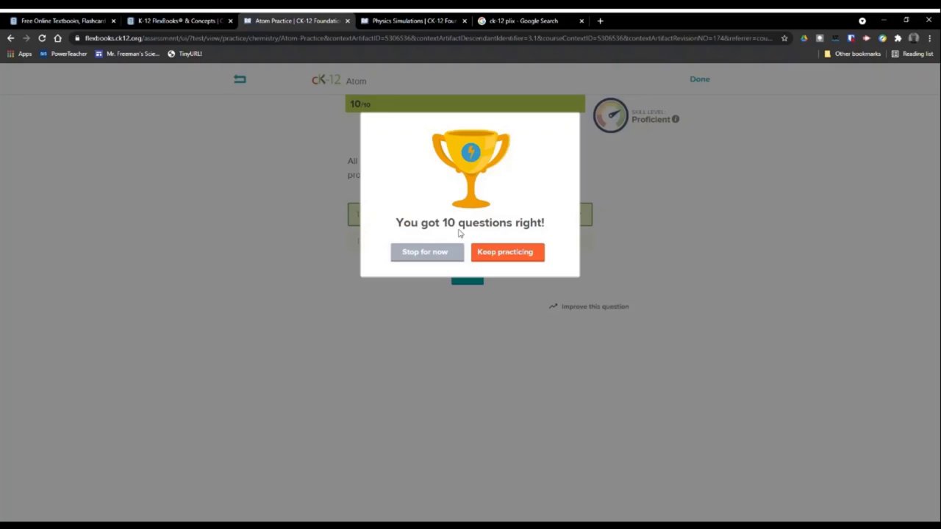
- Stop the Atom practice for now and submit the session
left_click(445, 252)
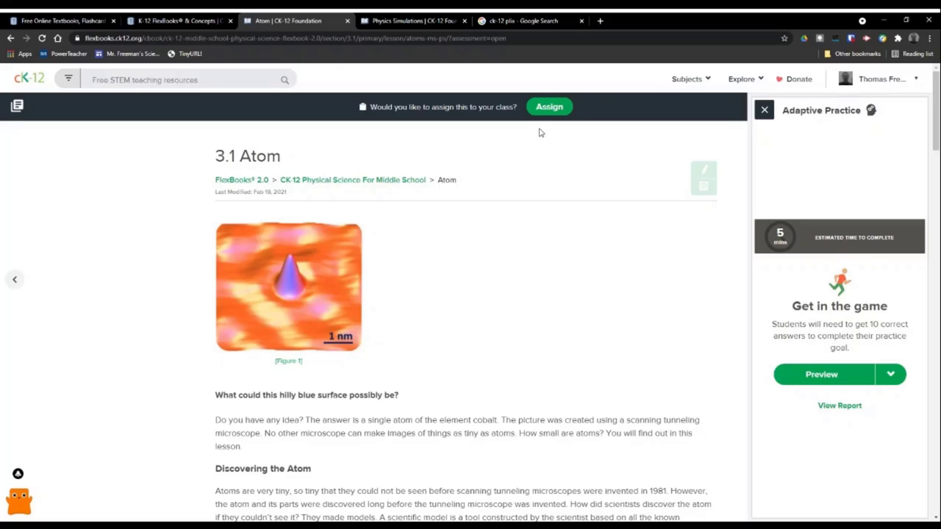
- View the Atom practice report: 100% goal, 10 correct, Proficient skill level
left_click(838, 406)
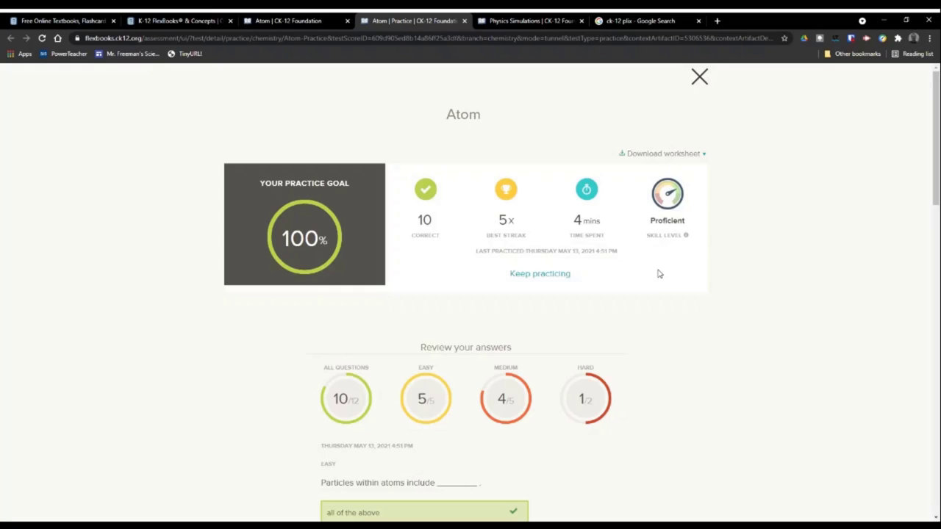
- Scroll through the reviewed Atom practice answers, then close the report
scroll(657, 272, "down", 3)
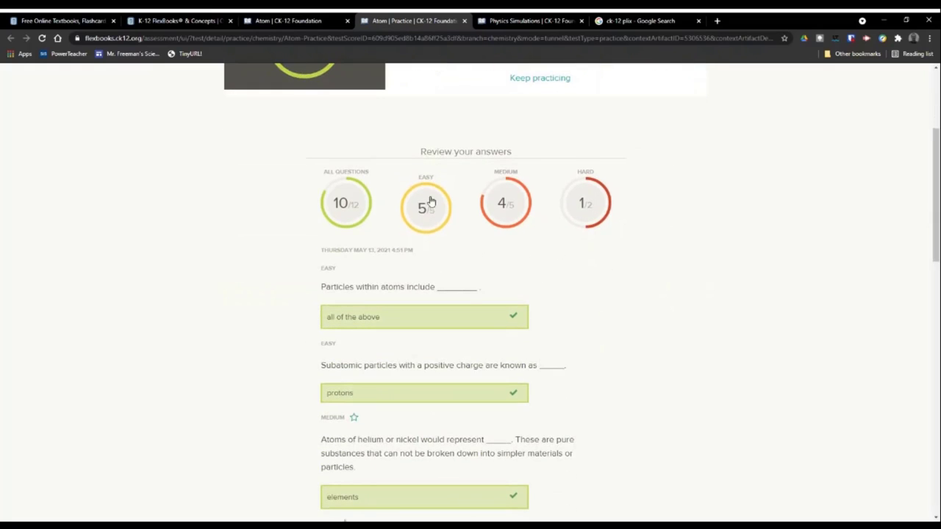
scroll(599, 280, "down", 10)
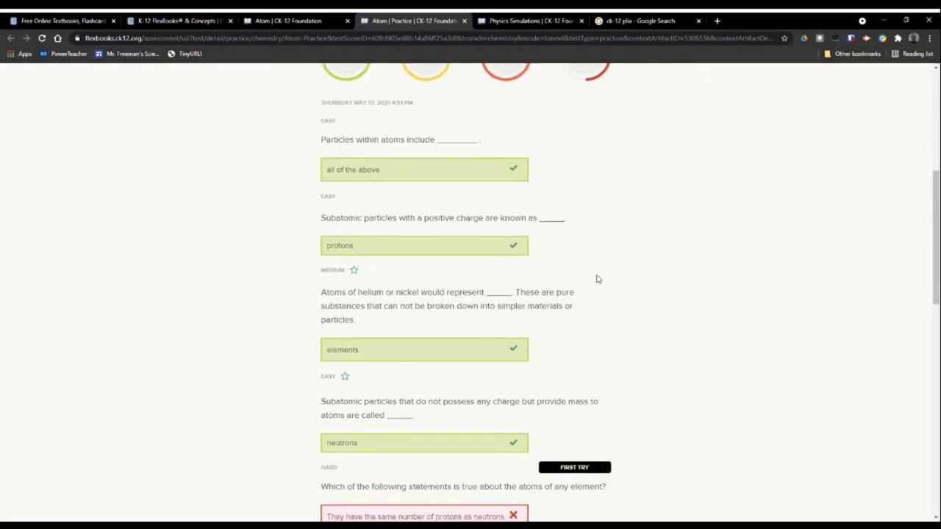
scroll(597, 279, "down", 2)
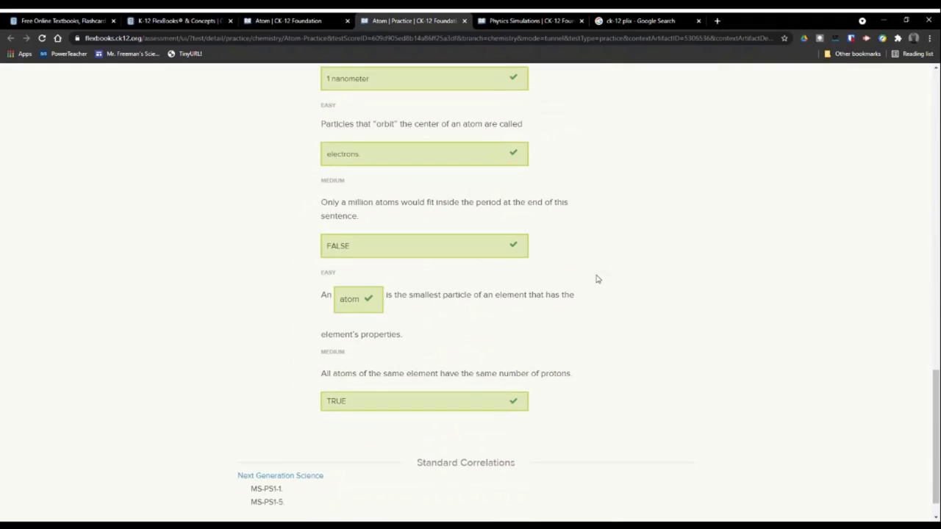
scroll(596, 277, "up", 12)
left_click(699, 79)
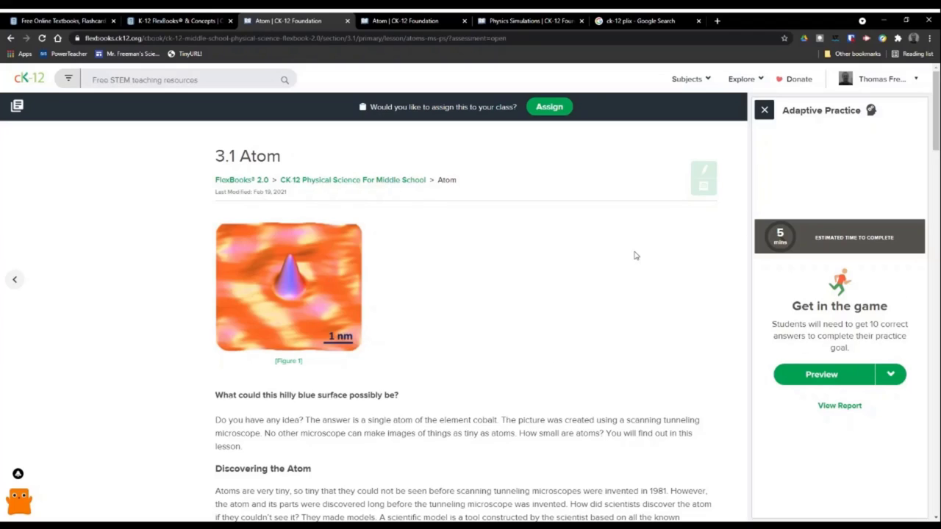
- Scroll down through the 3.1 Atom lesson content
scroll(455, 307, "down", 7)
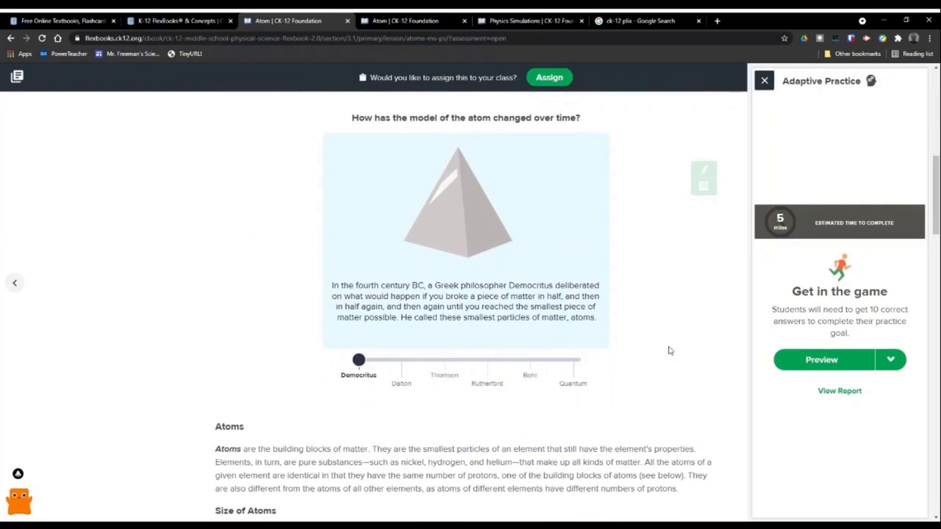
scroll(561, 378, "down", 1)
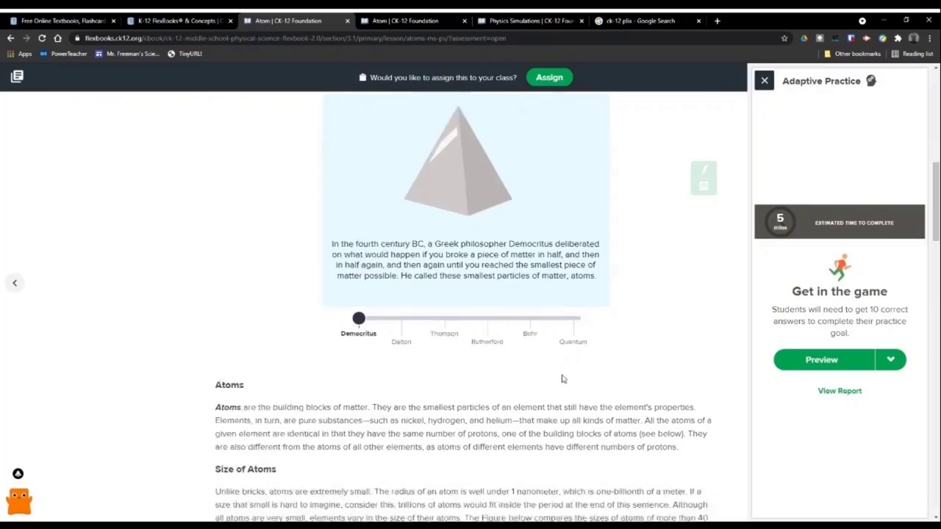
scroll(562, 379, "down", 10)
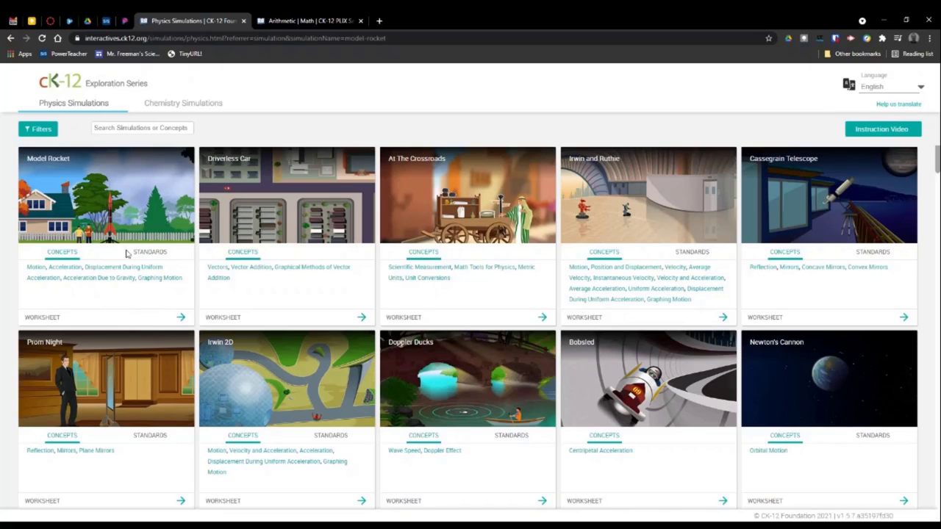
- Open Model Rocket, play and pause its launch intro, then advance to the sandbox
left_click(120, 218)
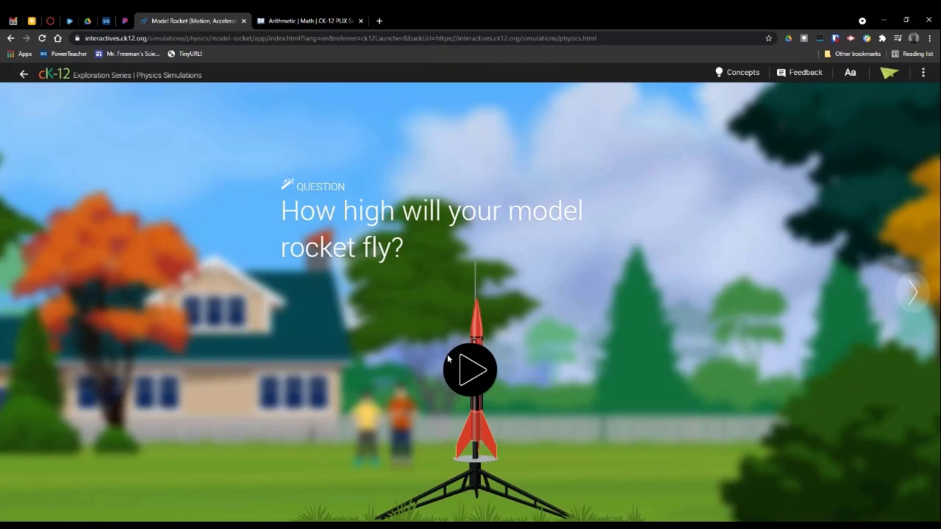
left_click(471, 368)
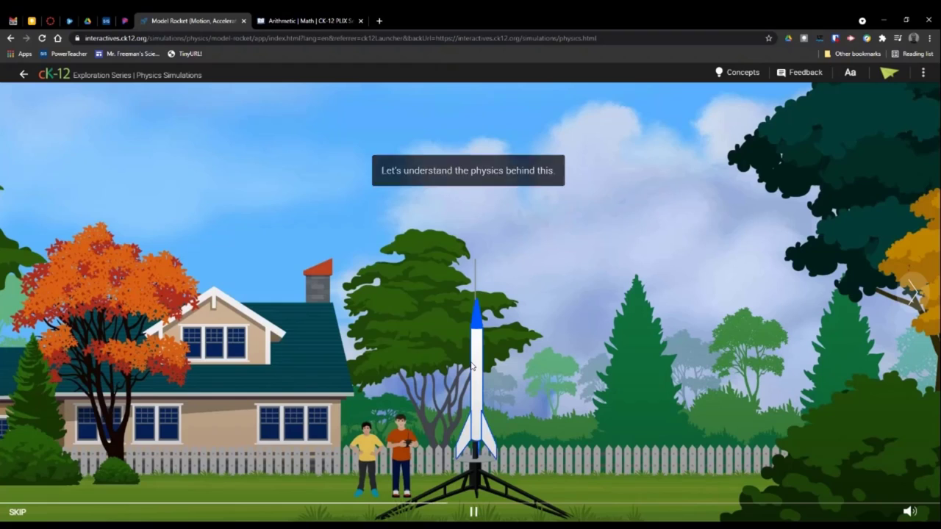
left_click(474, 514)
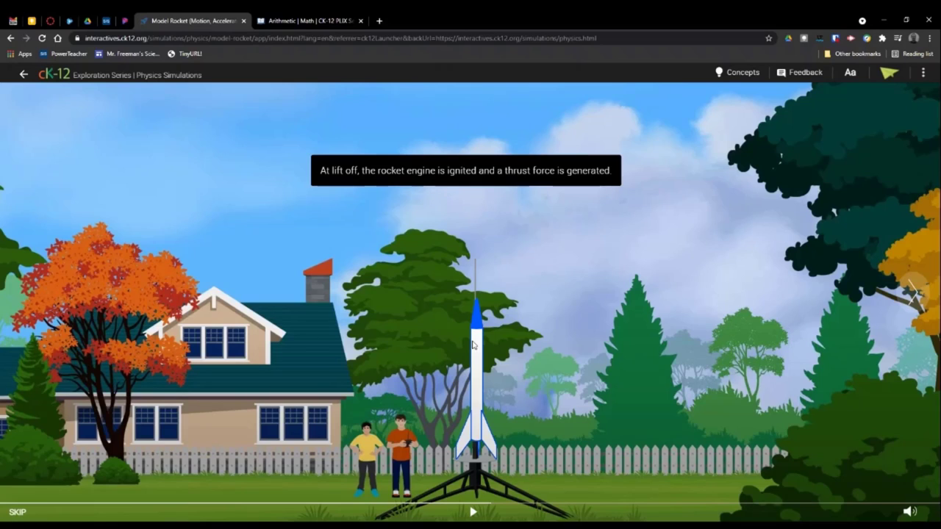
left_click(919, 294)
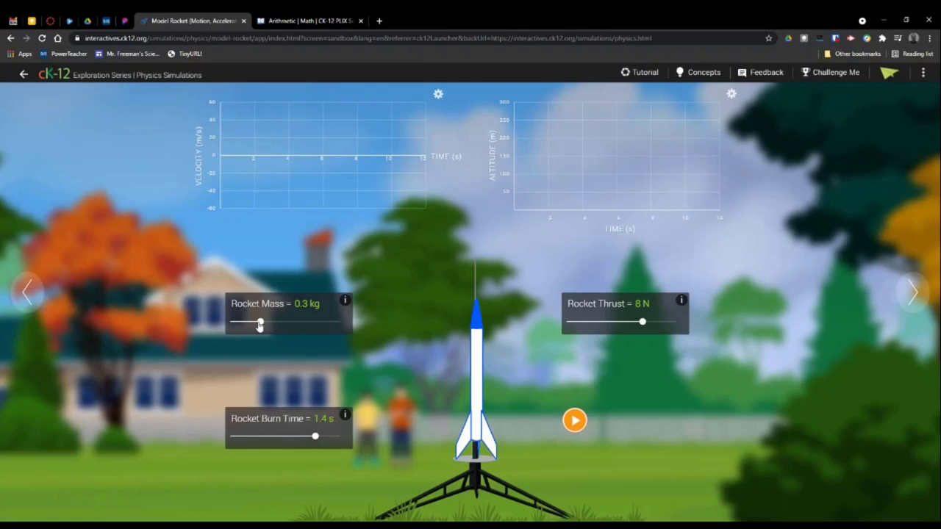
- Set the rocket to 0.6 kg, 10 N thrust, 1.2 s burn, then launch and reset it
left_click_drag(259, 326, 335, 325)
left_click_drag(316, 436, 275, 439)
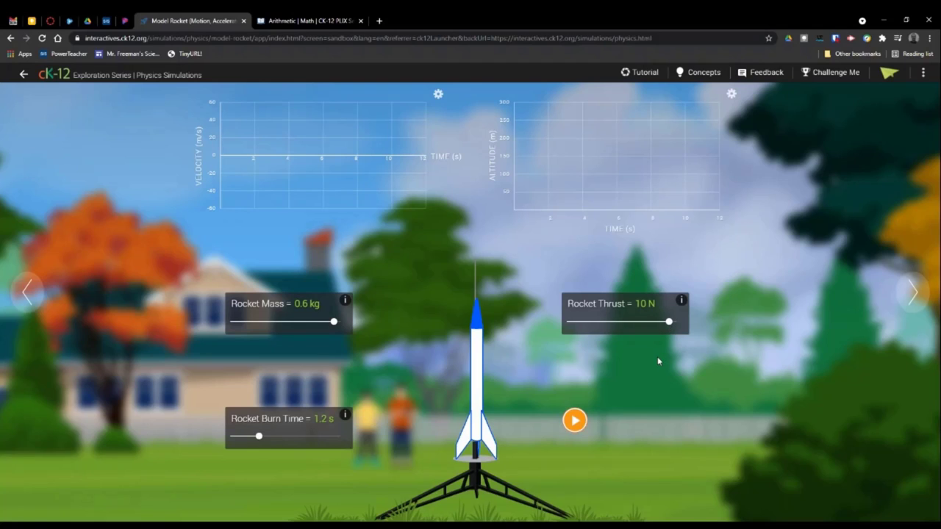
left_click(576, 420)
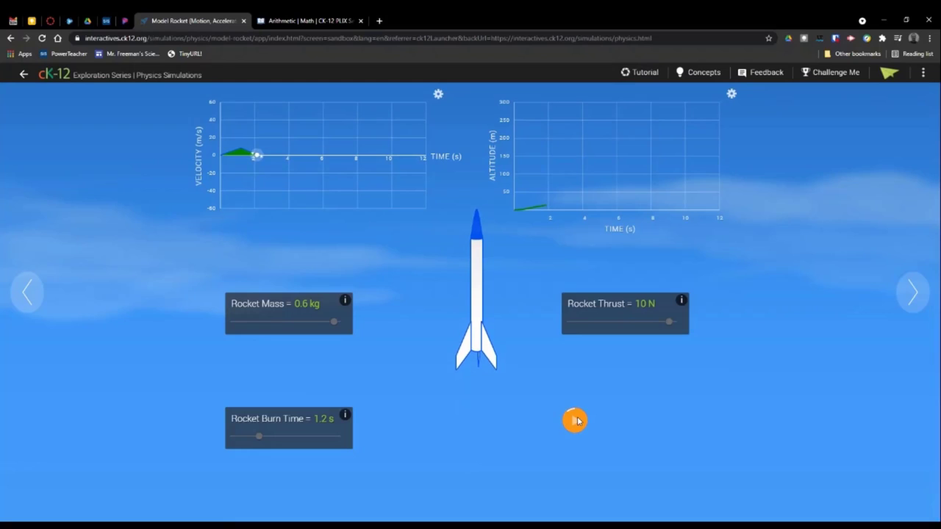
left_click(575, 421)
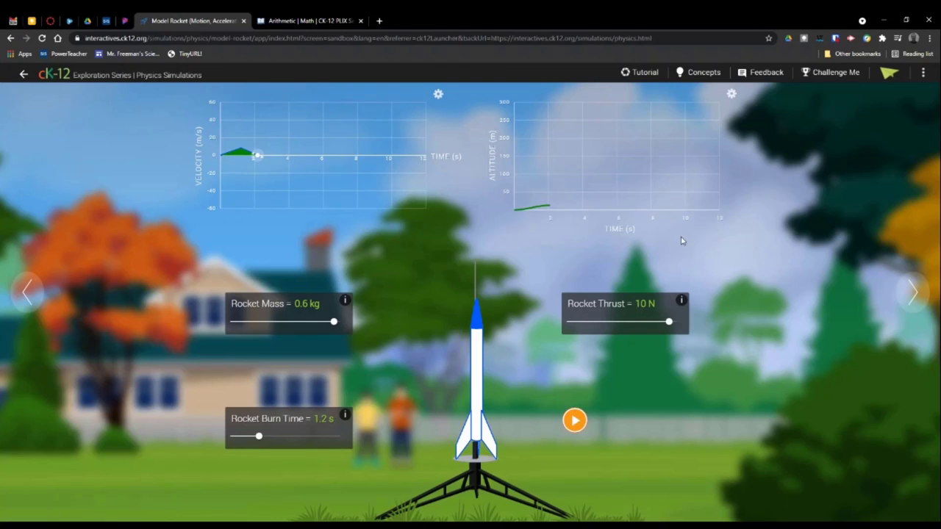
left_click(694, 77)
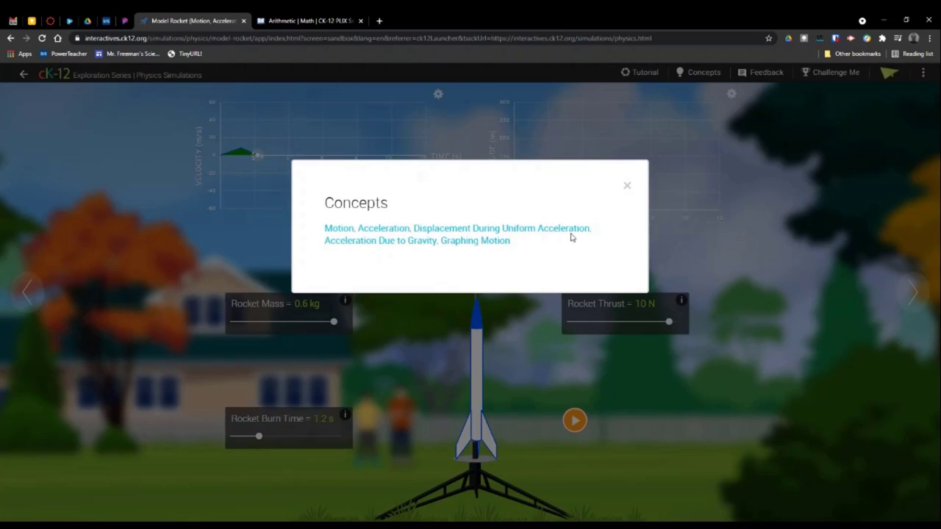
left_click(627, 186)
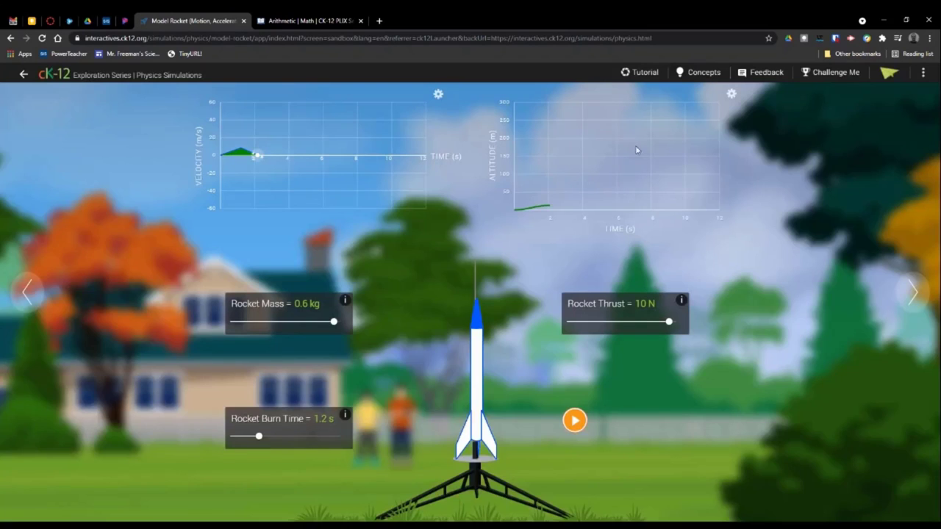
left_click(646, 74)
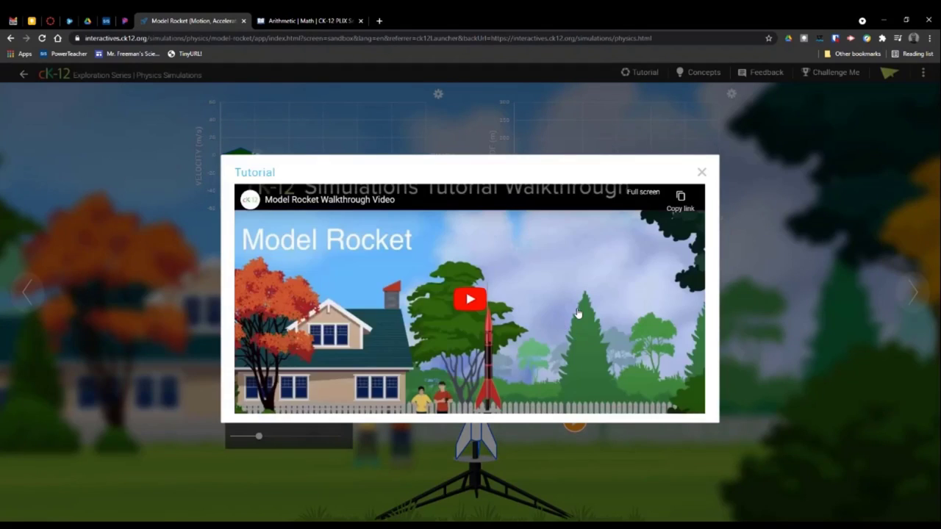
left_click(701, 172)
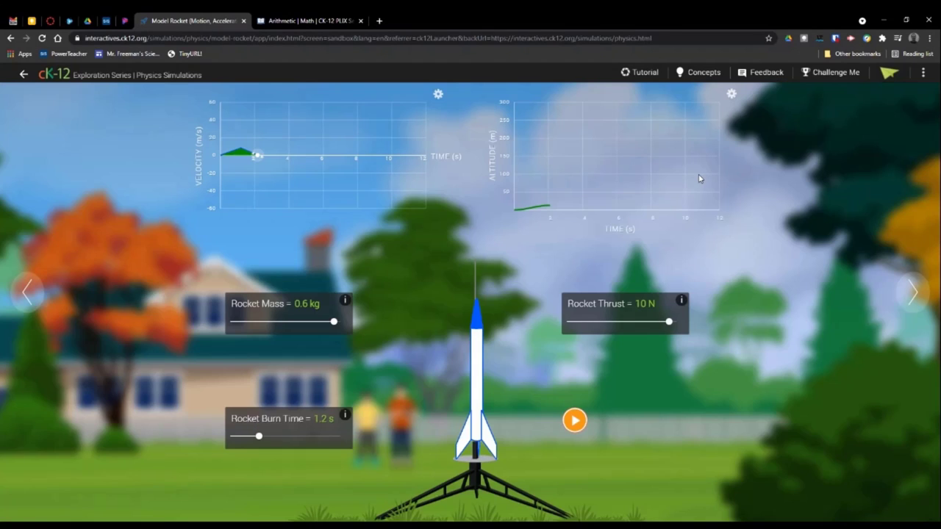
left_click(767, 74)
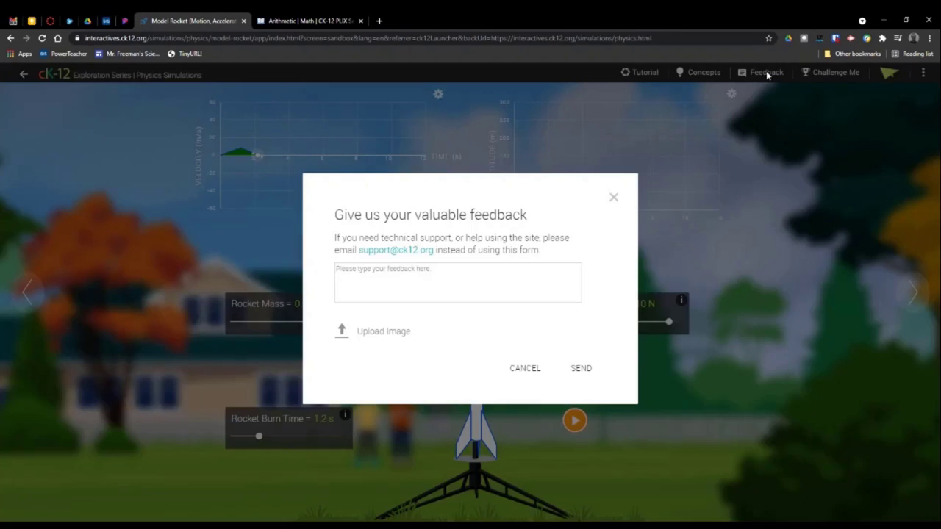
left_click(611, 198)
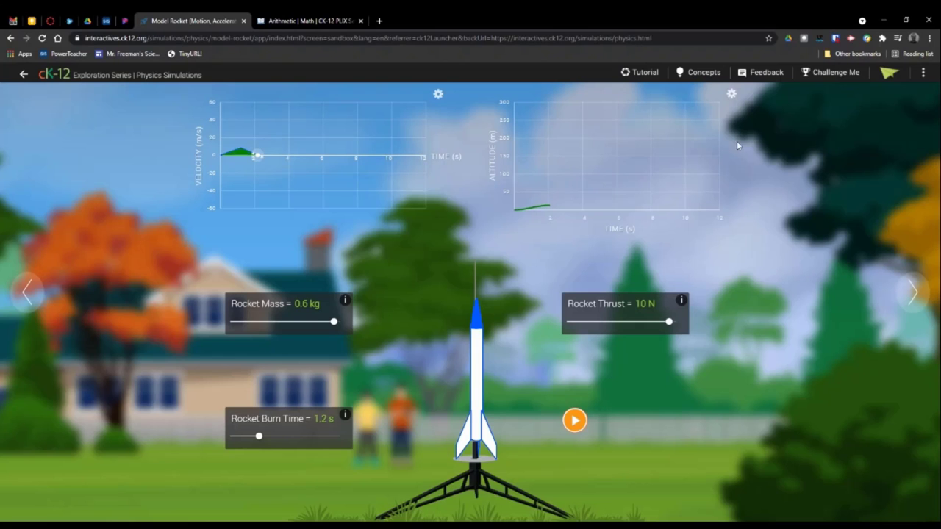
left_click(827, 73)
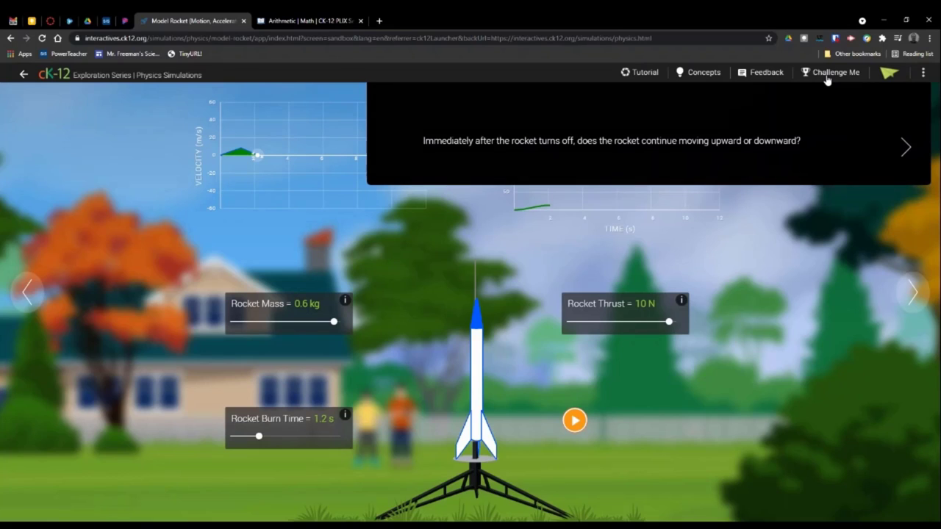
left_click(910, 148)
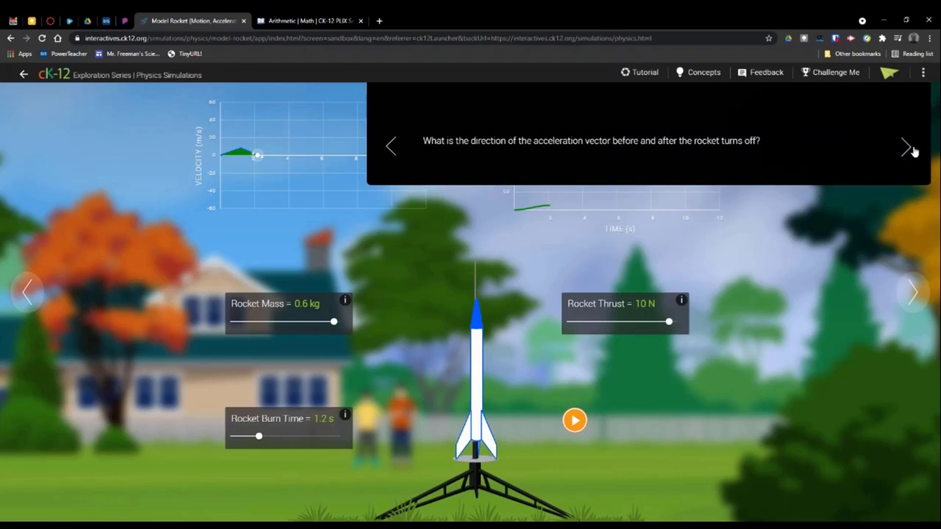
left_click(910, 148)
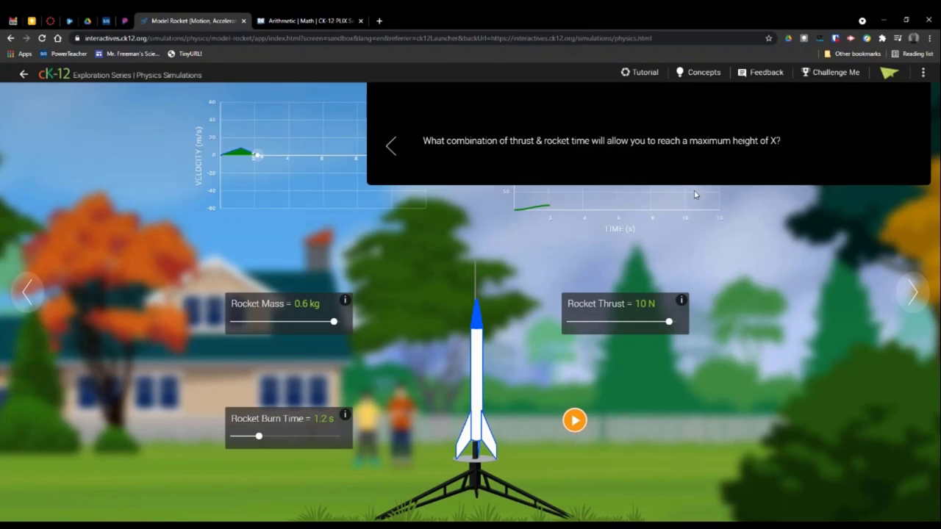
left_click(807, 258)
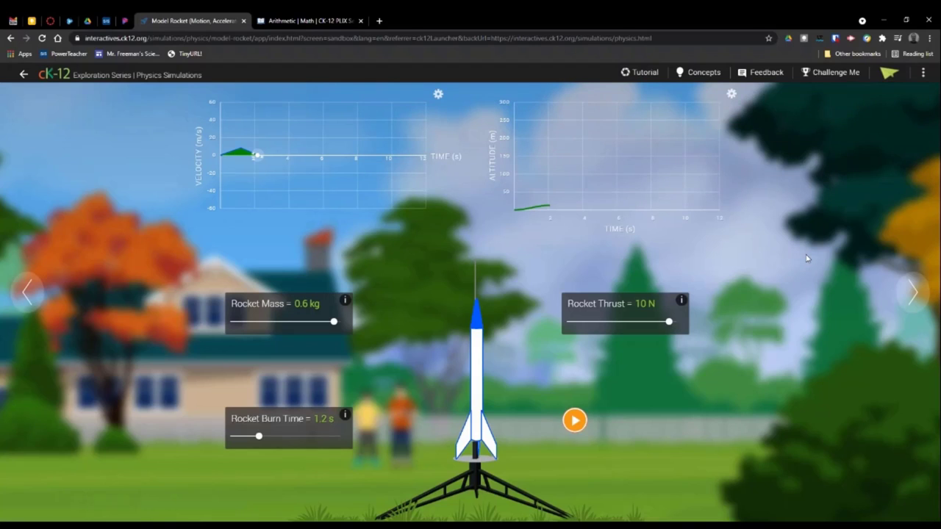
left_click(913, 294)
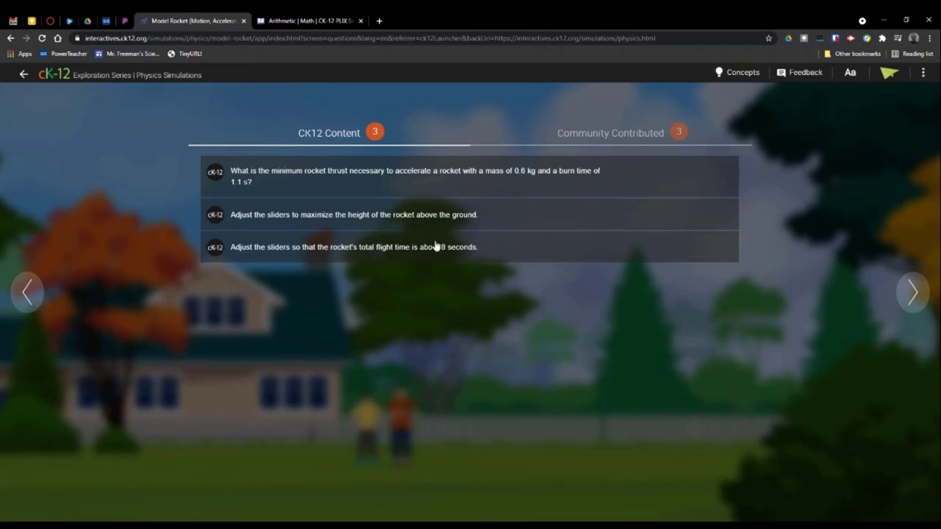
left_click(594, 147)
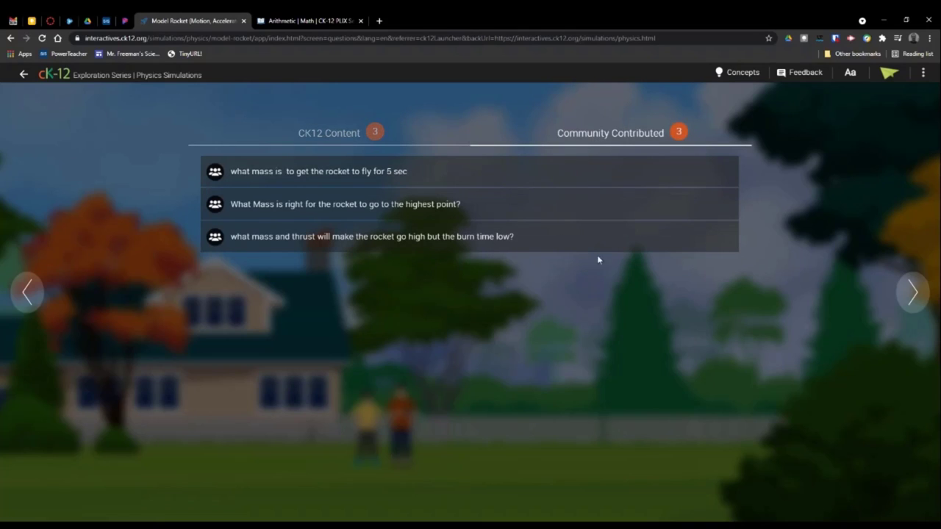
left_click(896, 290)
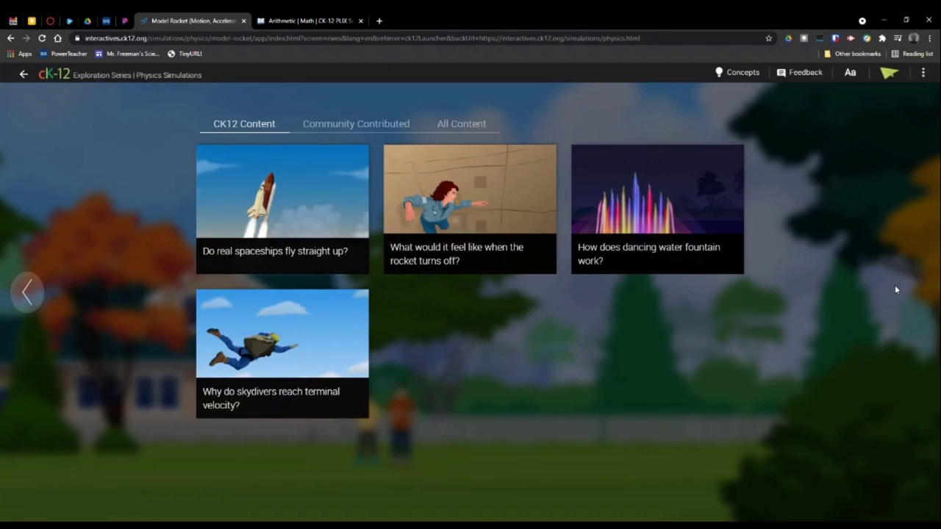
left_click(710, 221)
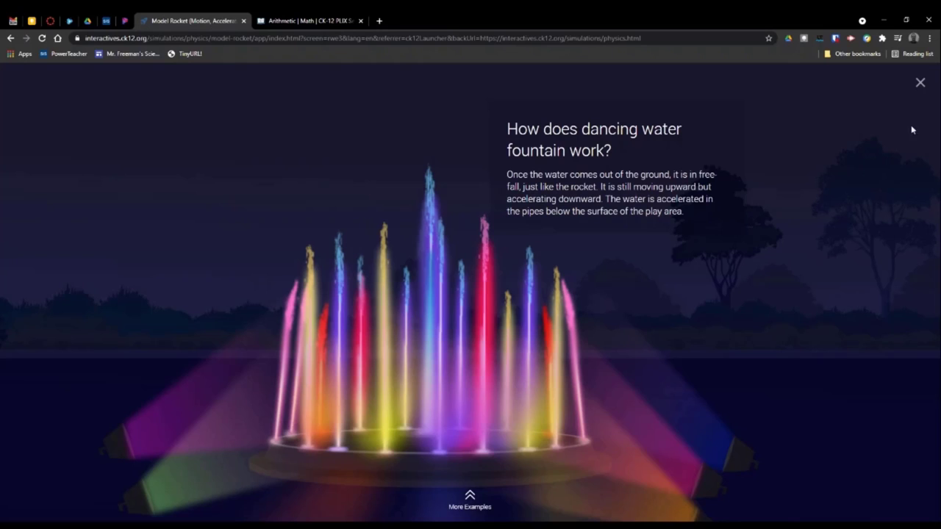
left_click(918, 84)
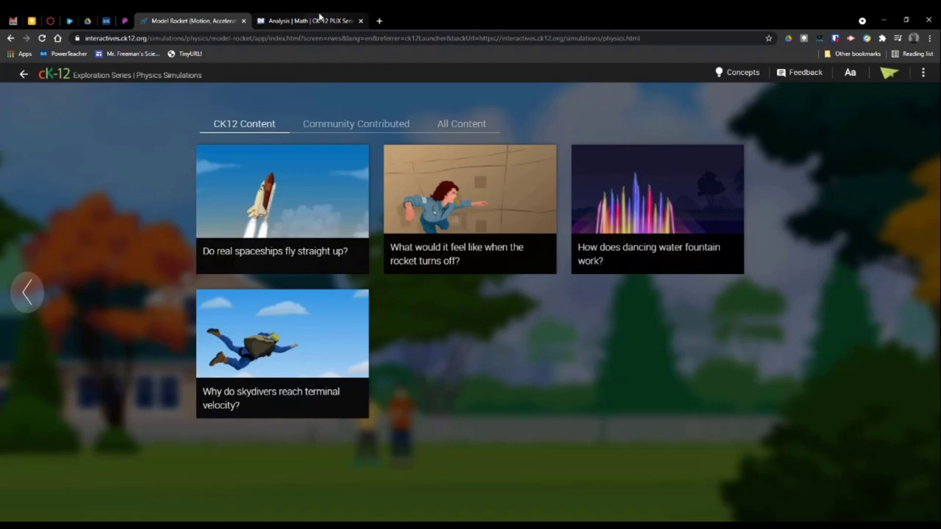
- Open the Intervals and Interval Notation PLIX from the Analysis | Math PLIX page
left_click(320, 19)
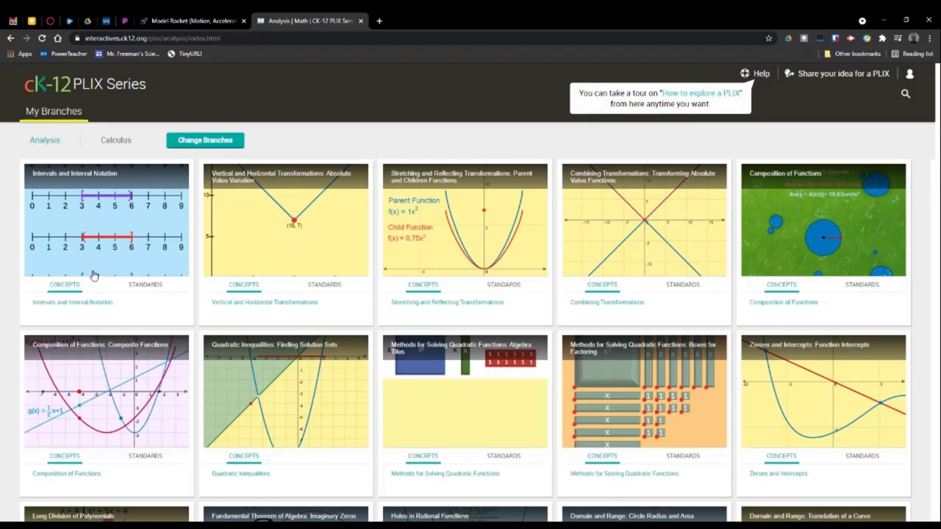
left_click(89, 220)
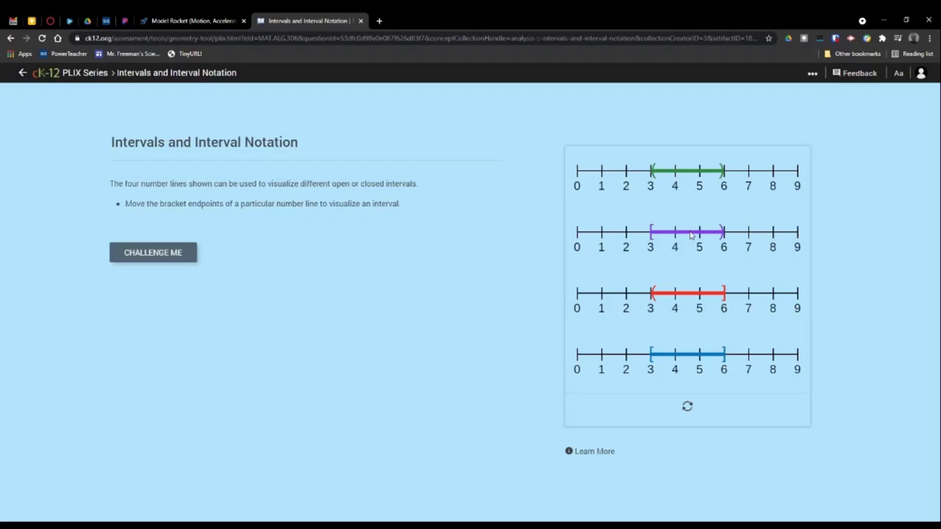
- Stretch green to 3–8, purple to about 1–8.5, and blue to about 1.5–8
left_click_drag(651, 171, 602, 173)
left_click_drag(723, 171, 777, 172)
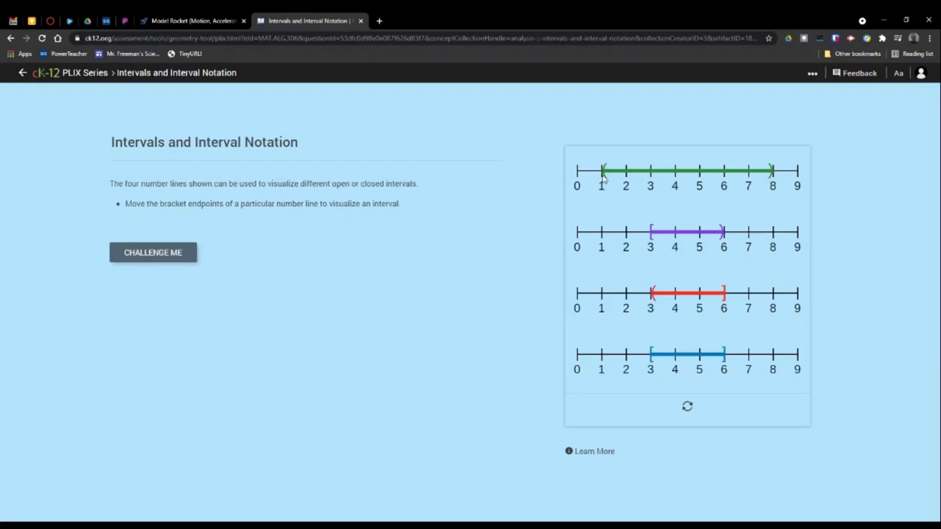
left_click_drag(603, 172, 651, 172)
left_click_drag(651, 232, 602, 234)
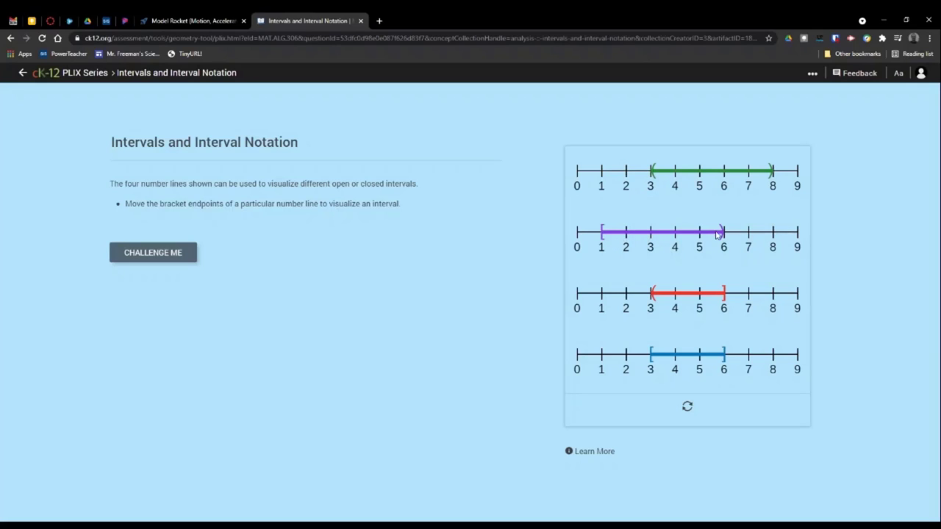
left_click_drag(731, 235, 784, 233)
left_click_drag(653, 357, 615, 358)
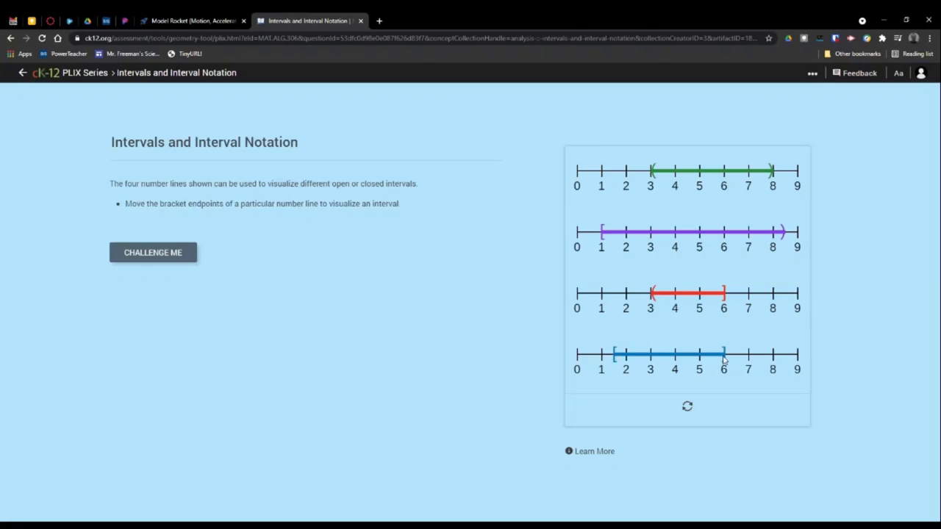
left_click_drag(724, 356, 773, 355)
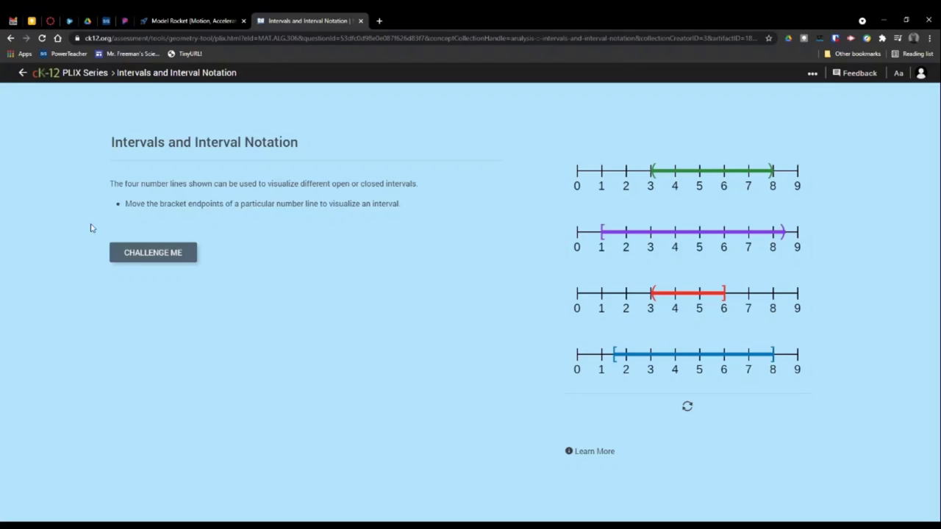
- Answer Challenge 1/5 with 'b. red', reveal blue as correct, and advance to Challenge 2/5
left_click(150, 254)
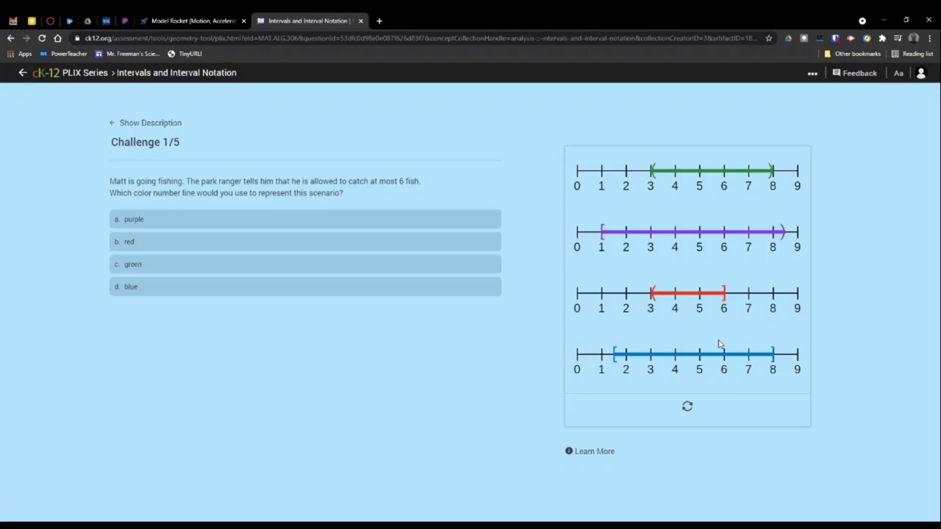
left_click(182, 245)
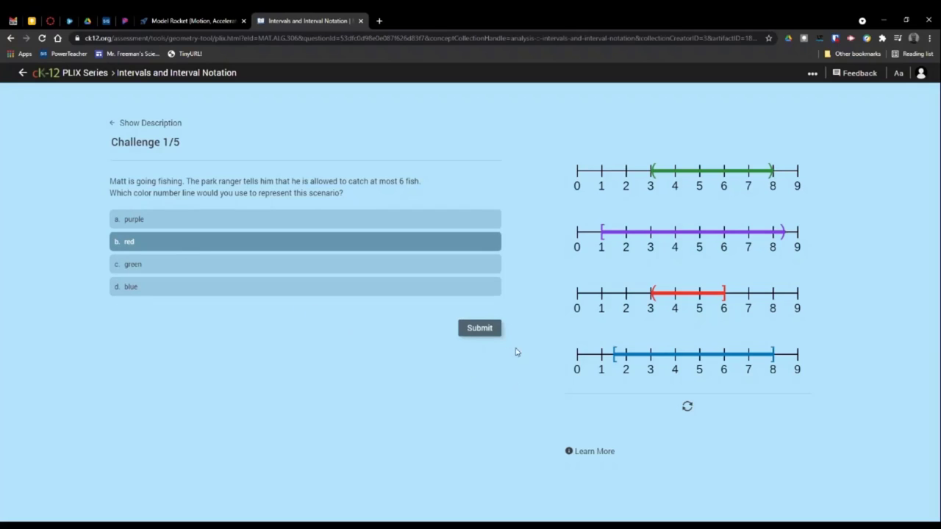
left_click(496, 329)
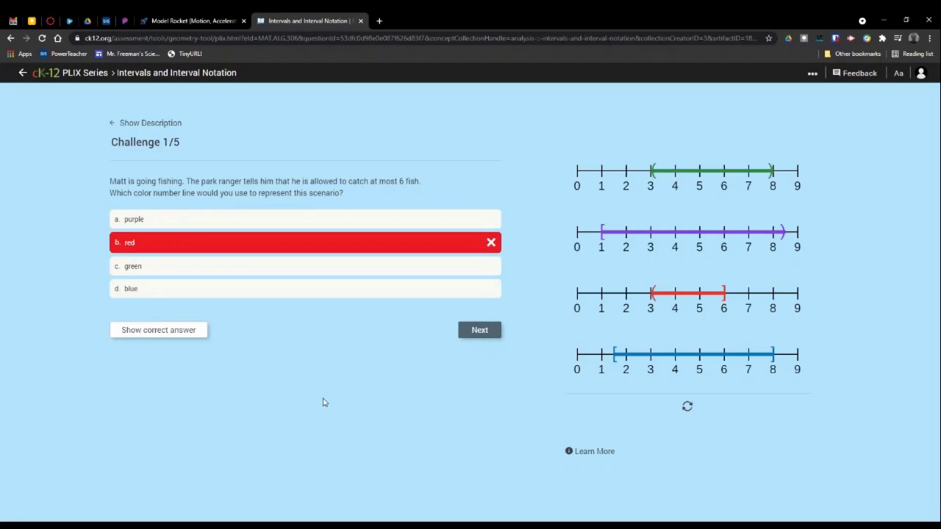
left_click(193, 338)
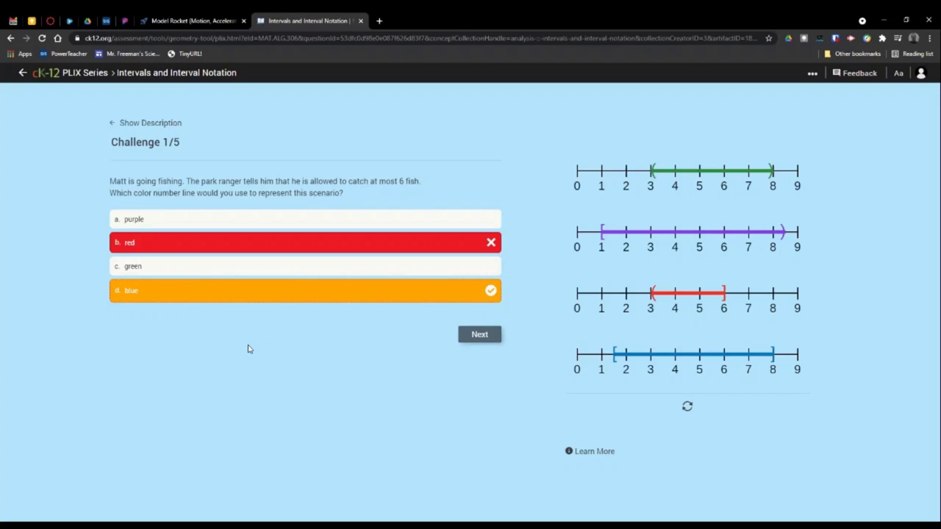
left_click(480, 335)
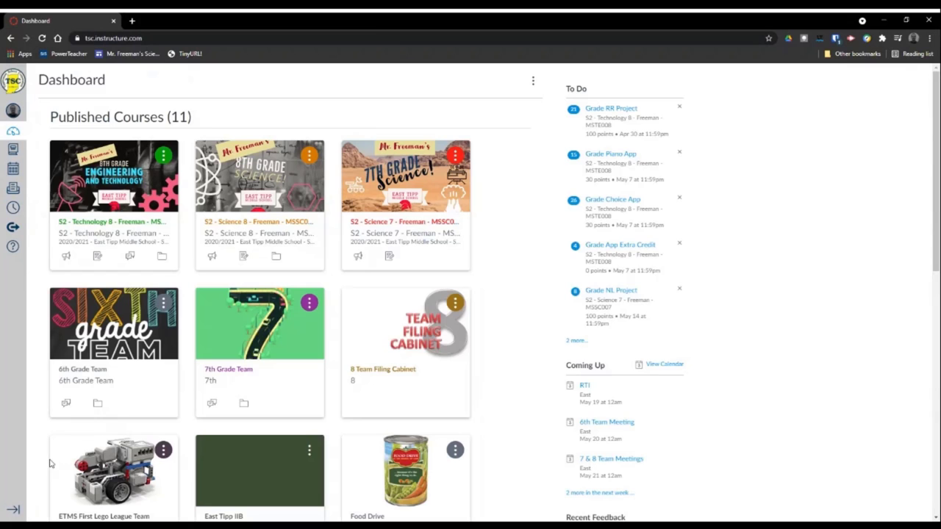
- Scroll to Unpublished Courses on the Dashboard and open the Test Course card
scroll(185, 376, "down", 8)
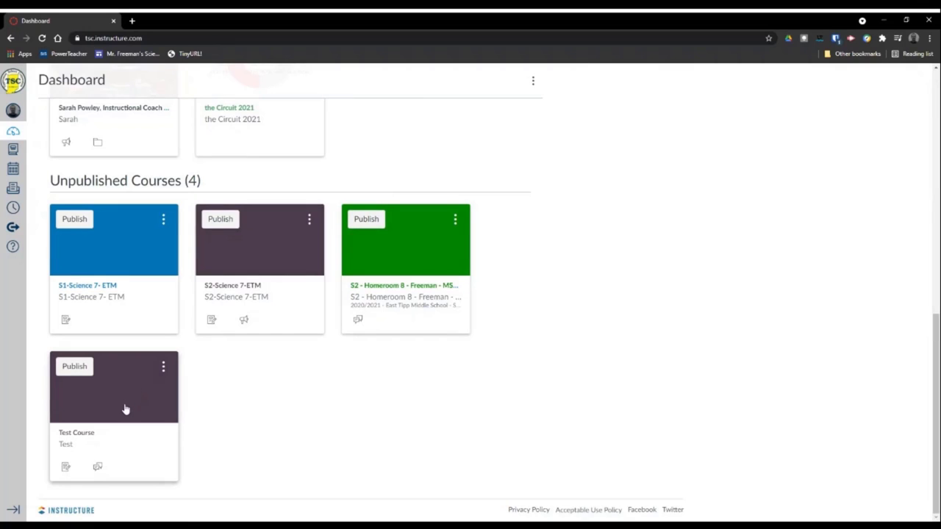
left_click(125, 410)
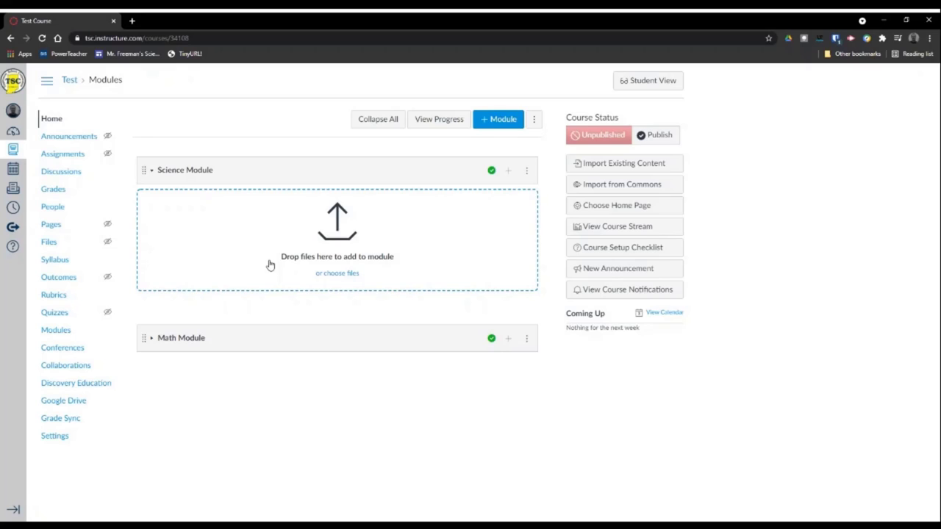
- Create a new assignment named 'CK-12 Forces' in the Science Module
left_click(507, 175)
left_click(409, 214)
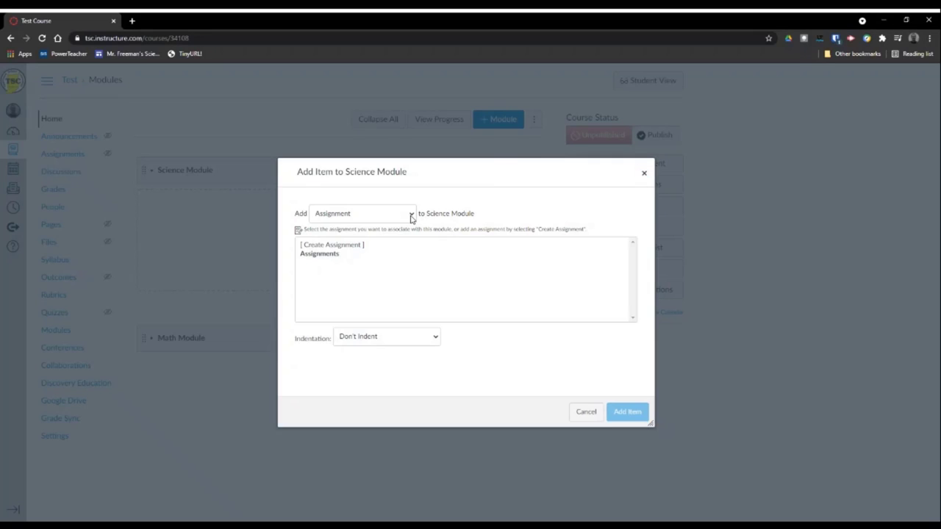
left_click(385, 235)
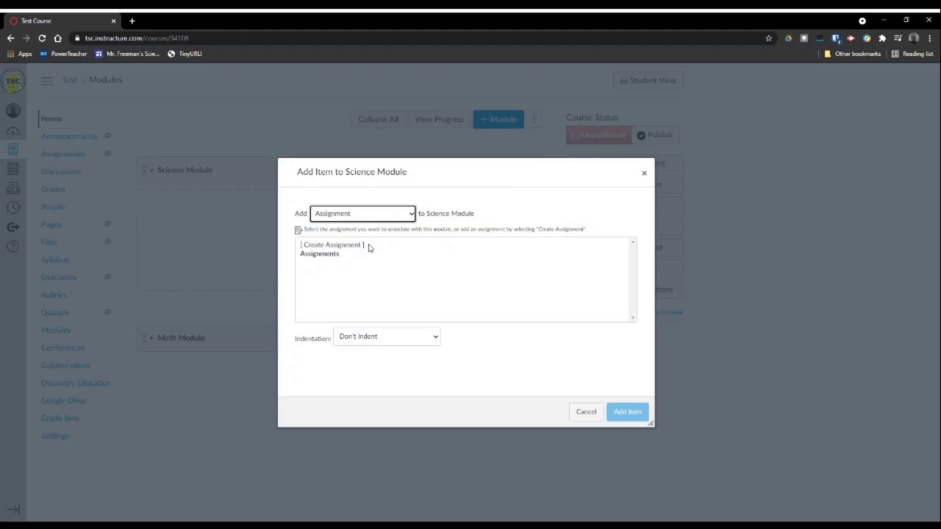
left_click(364, 246)
left_click(377, 337)
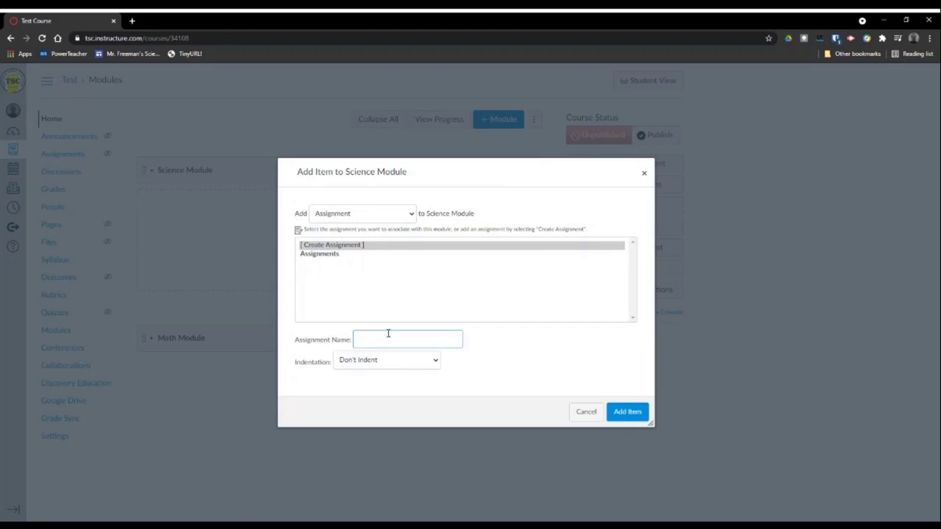
type("CK-12 Forces")
left_click(626, 412)
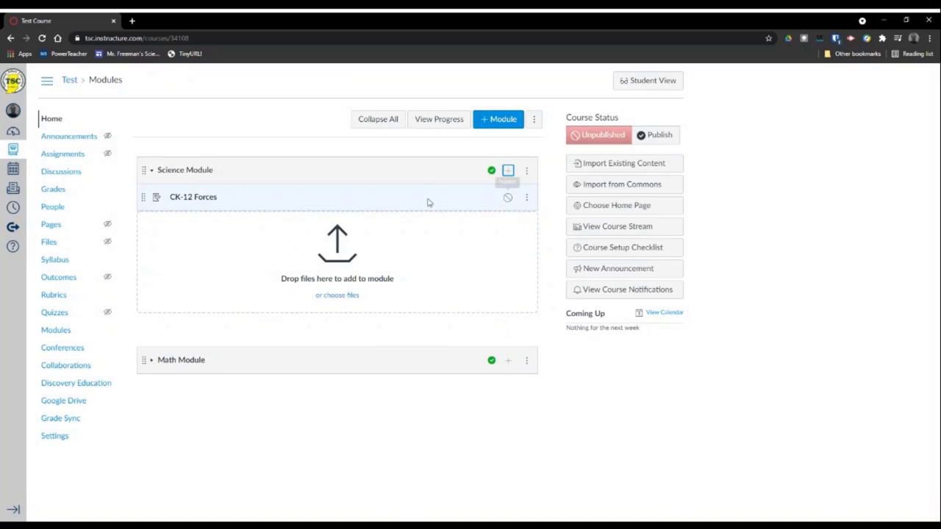
- Open the CK-12 Forces assignment's edit form and scroll down to its Points field
left_click(189, 202)
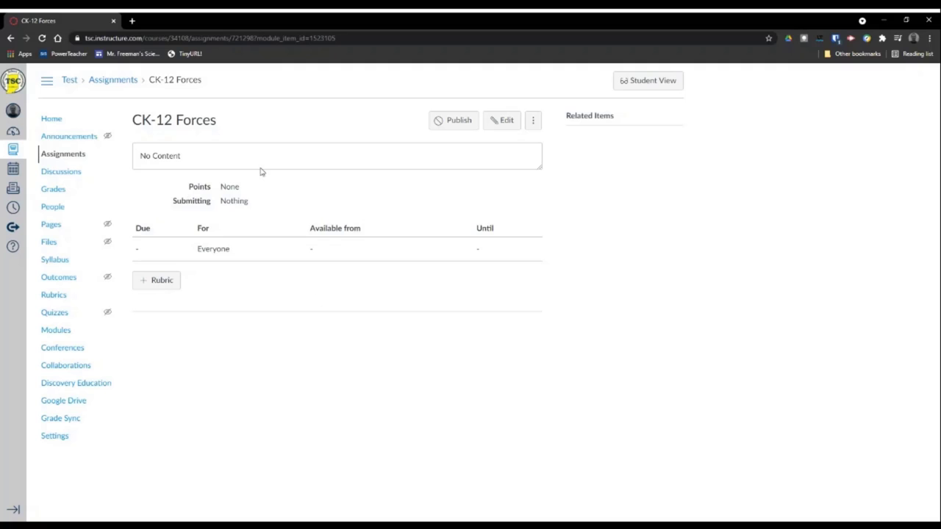
left_click(494, 121)
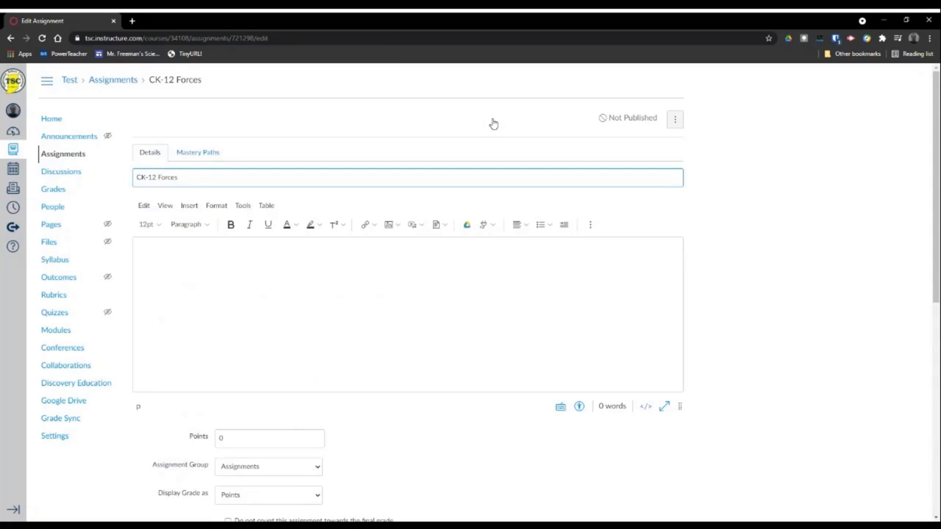
scroll(284, 294, "down", 1)
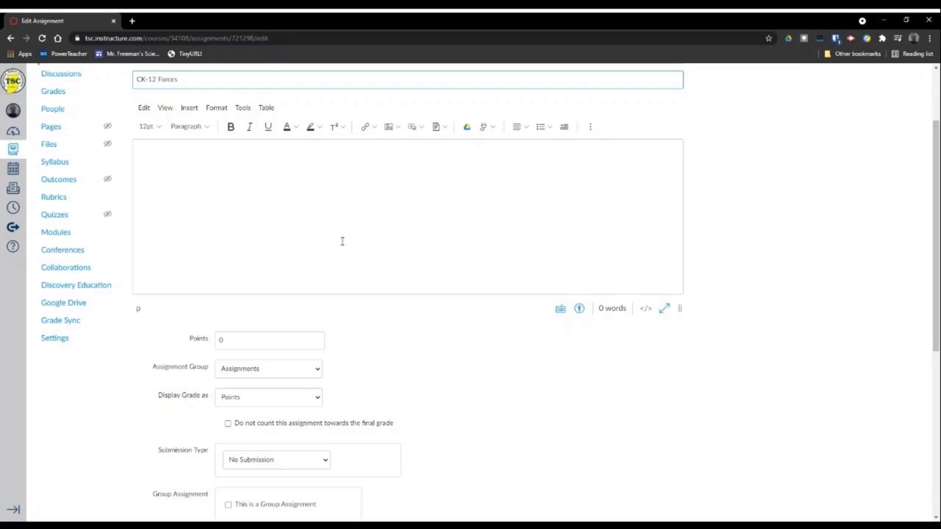
scroll(340, 219, "down", 2)
scroll(389, 250, "down", 1)
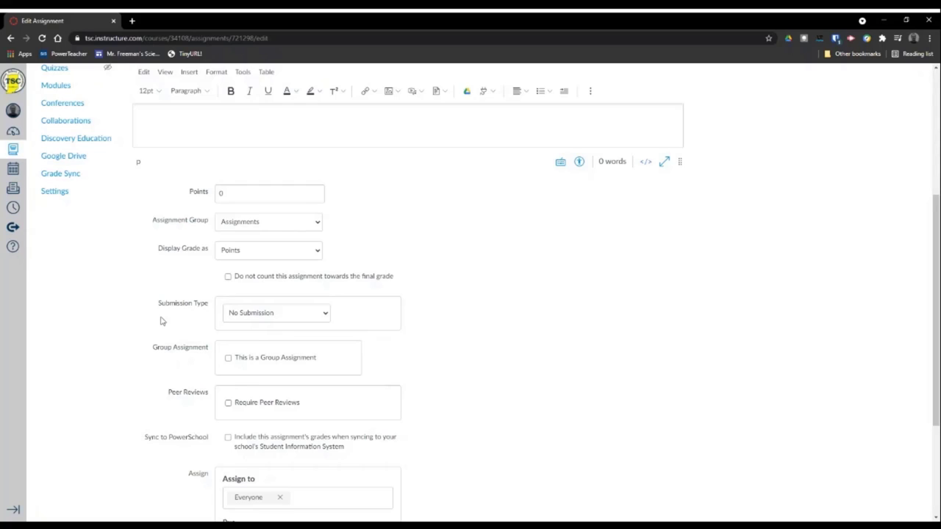
double_click(219, 194)
type("10")
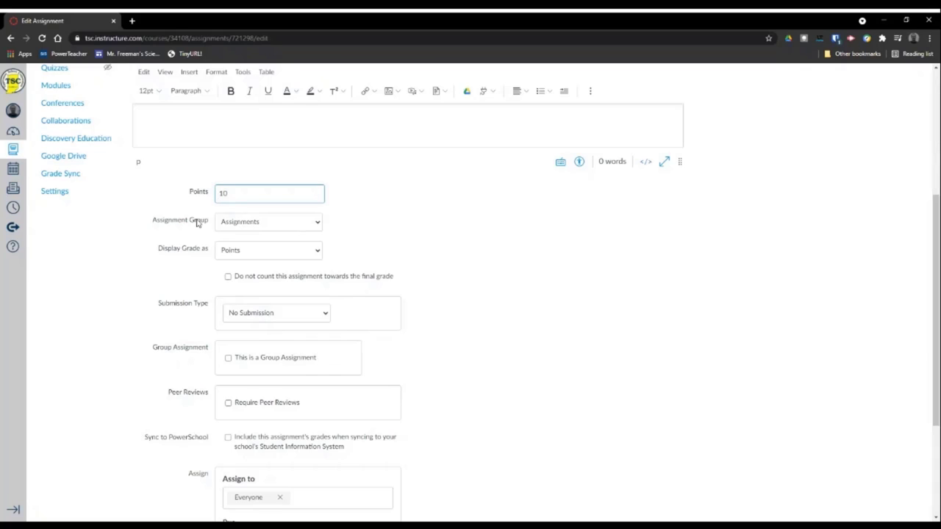
left_click(191, 221)
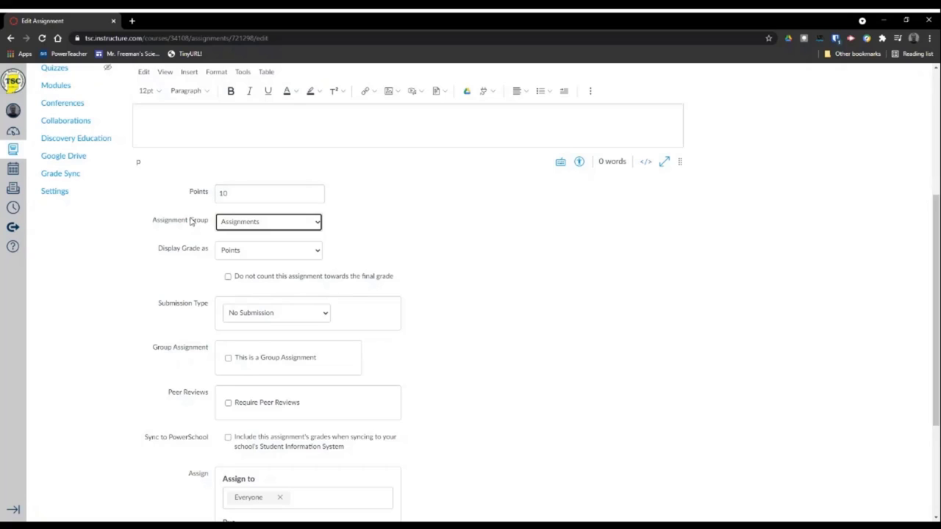
left_click(250, 224)
left_click(250, 224)
left_click(302, 225)
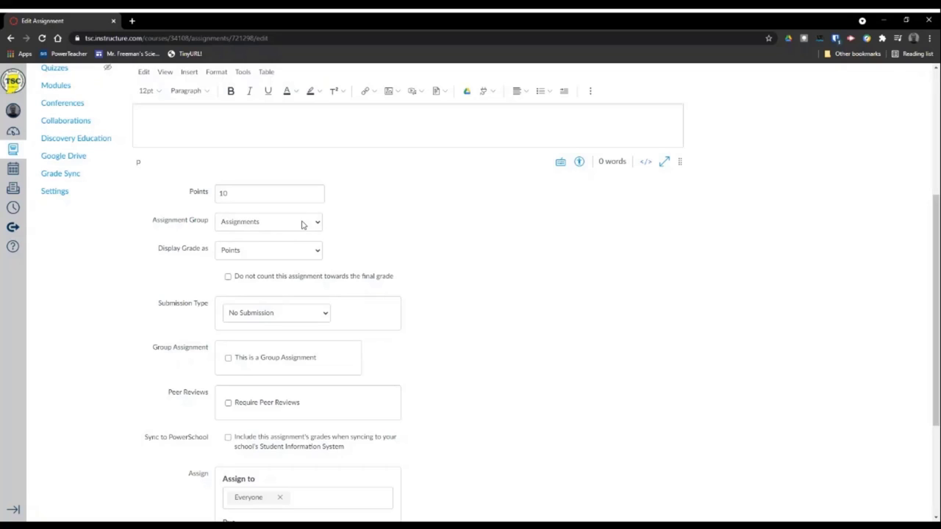
left_click(302, 224)
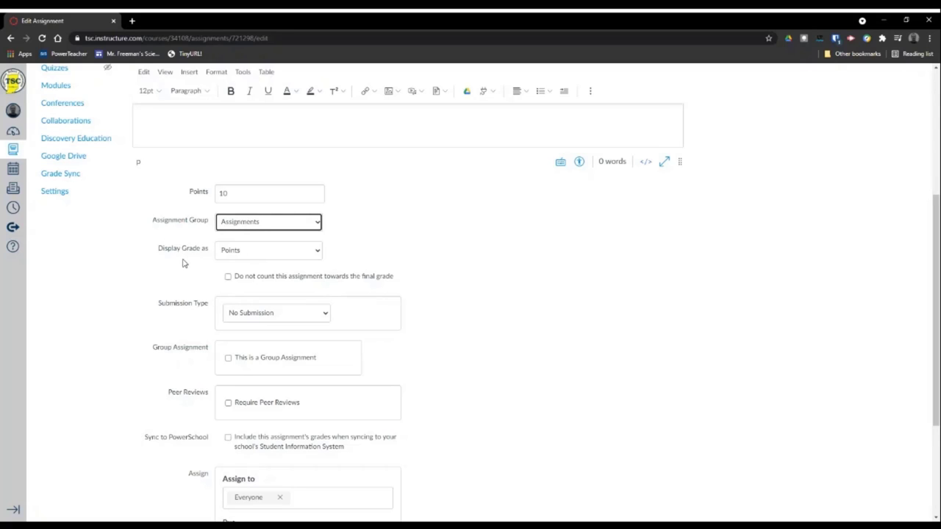
scroll(184, 273, "down", 3)
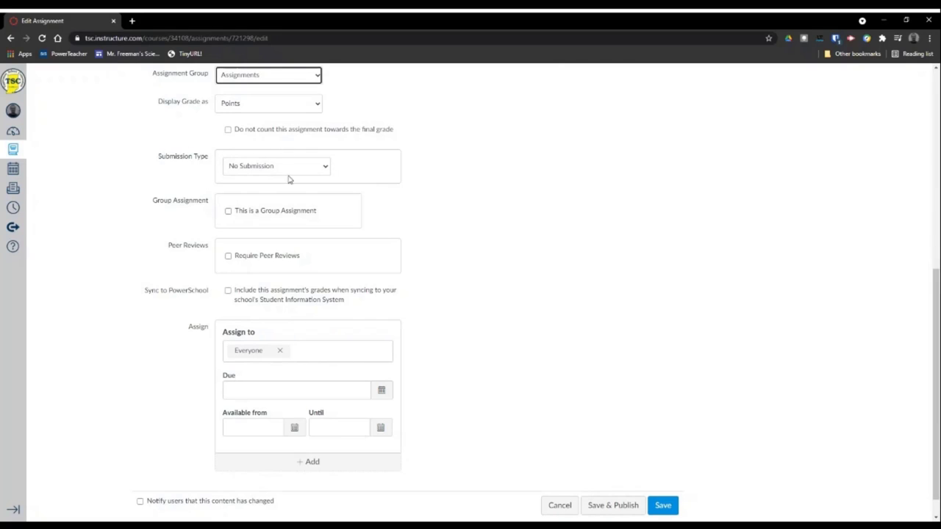
- Set Submission Type to External Tool and choose CK-12 as the tool via Find
left_click(317, 170)
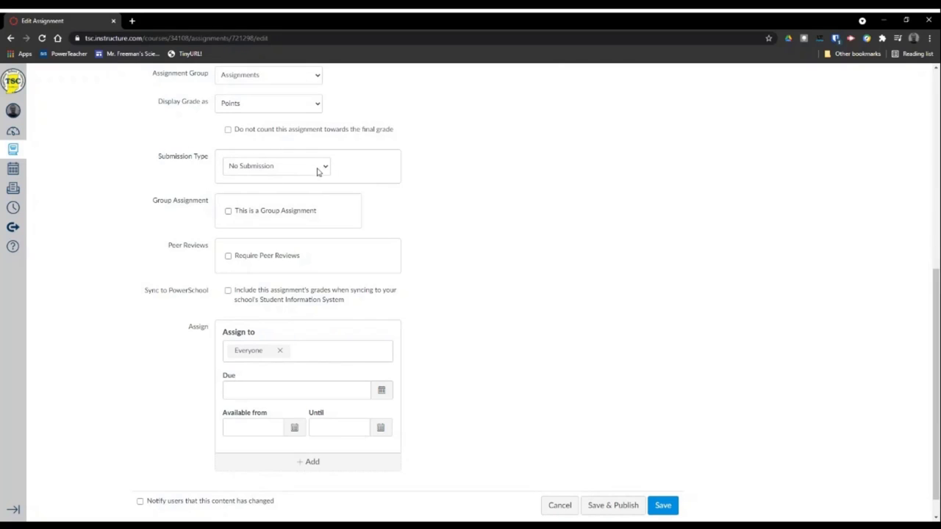
left_click(300, 230)
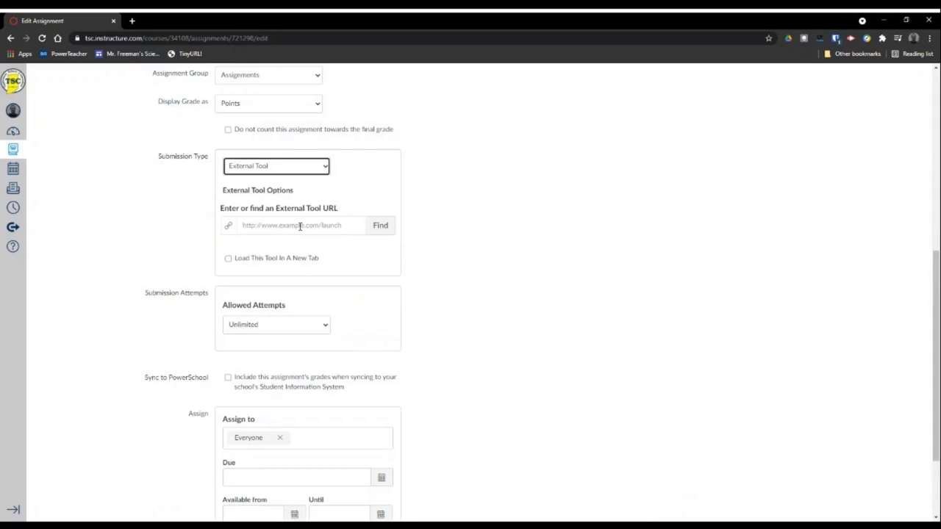
left_click(379, 228)
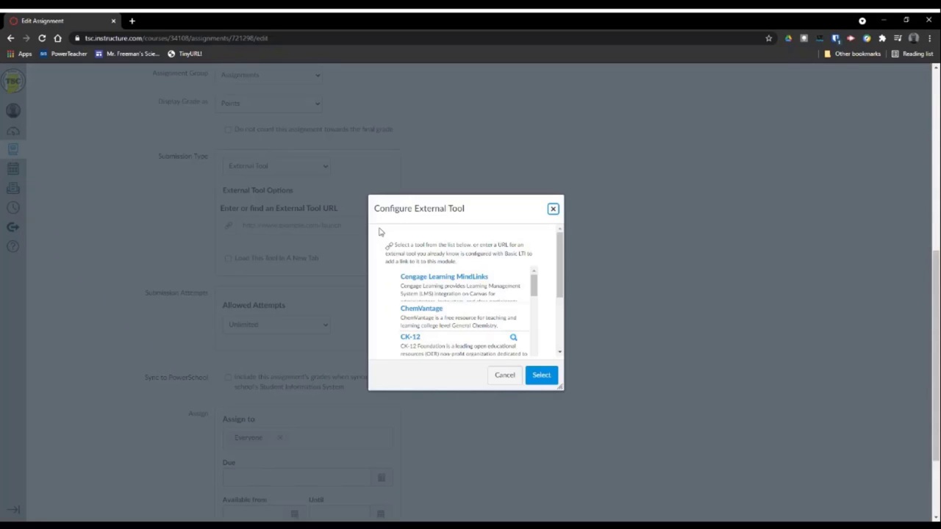
left_click(413, 339)
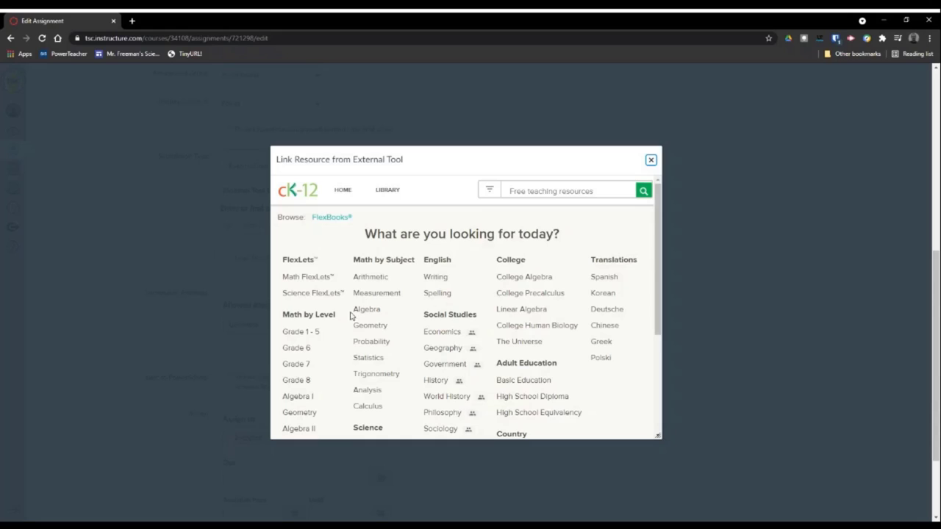
scroll(422, 334, "down", 1)
scroll(423, 316, "up", 1)
- Open the CK-12 Library and filter it to FlexBook 2.0 items
left_click(388, 193)
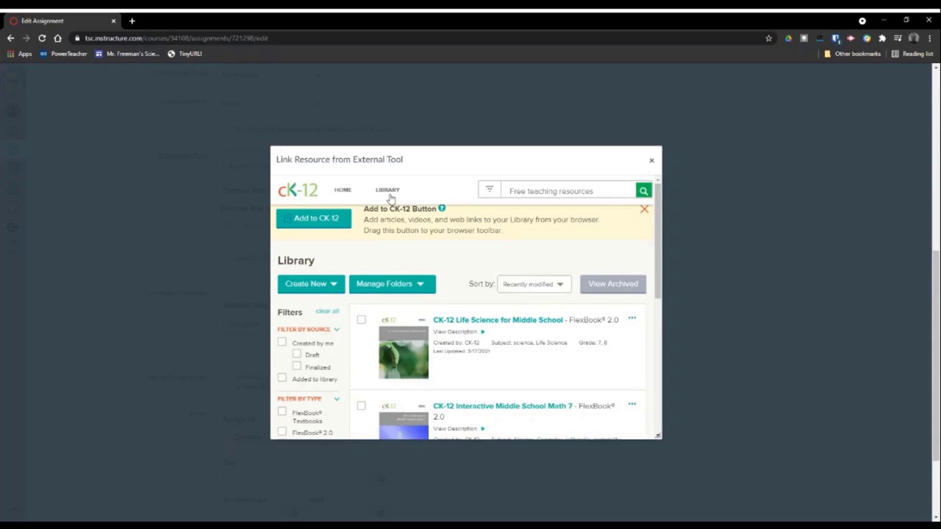
scroll(451, 247, "down", 2)
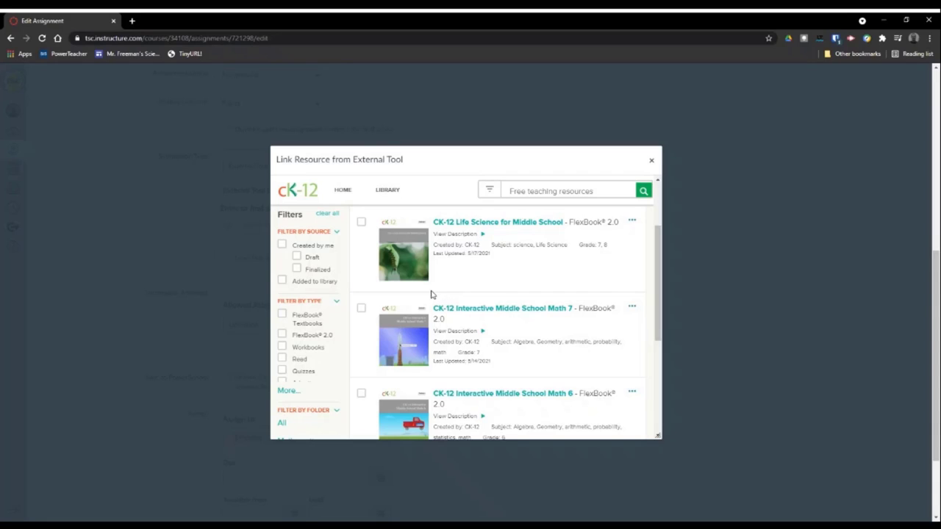
scroll(472, 333, "down", 1)
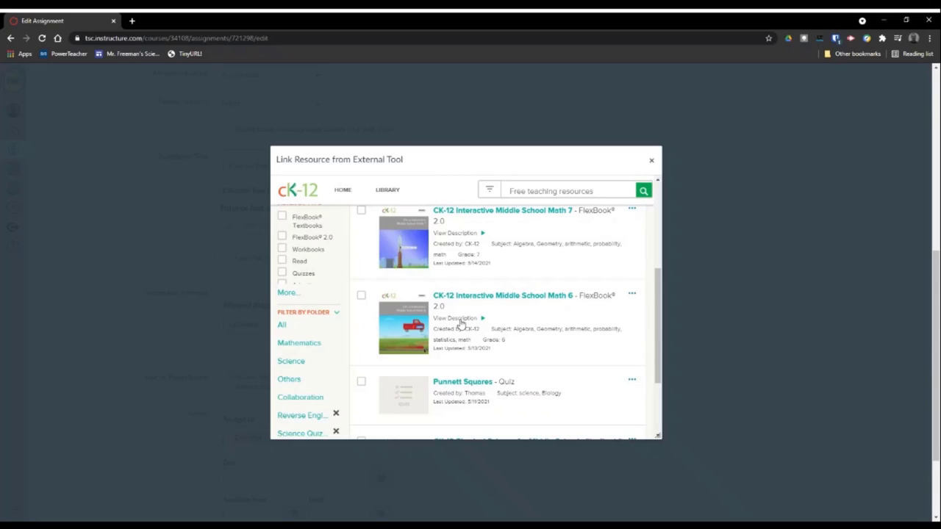
scroll(458, 294, "up", 1)
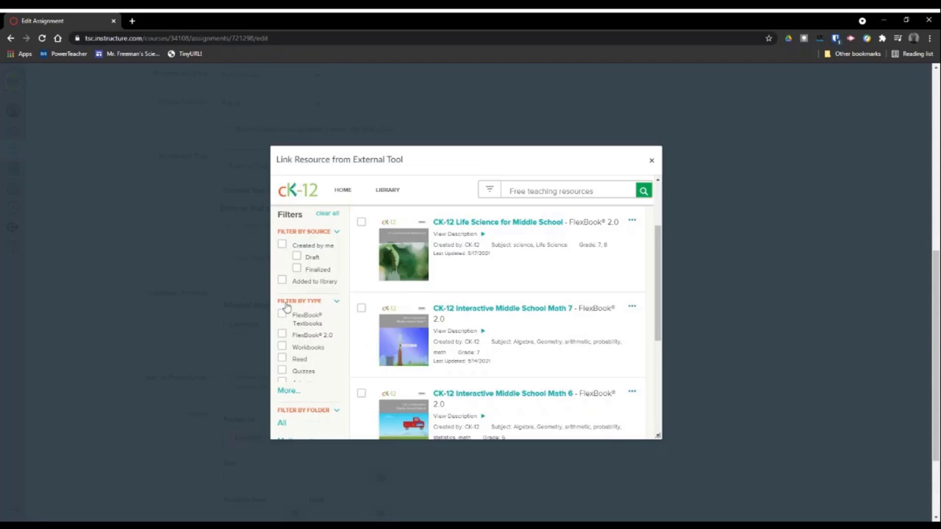
left_click(282, 336)
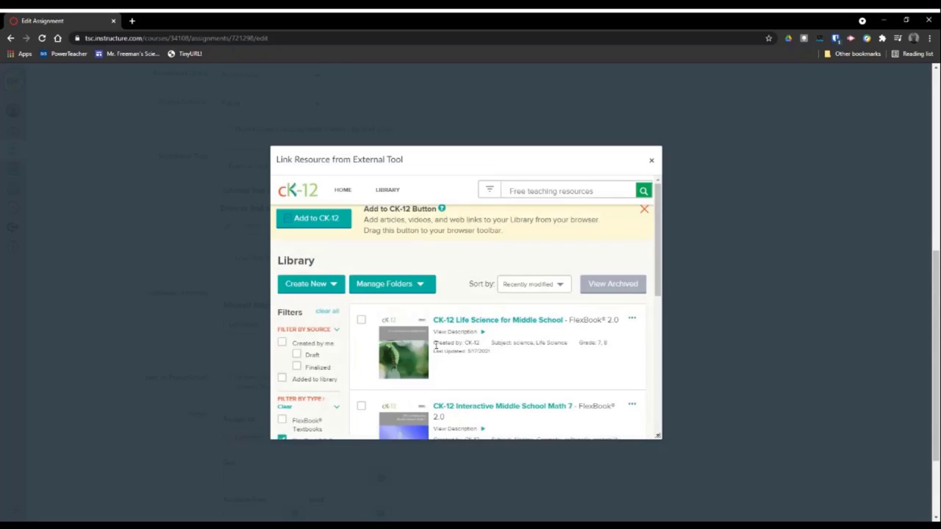
- Open the latest Physical Science for Middle School FlexBook and expand chapter 10. Forces
scroll(441, 341, "down", 5)
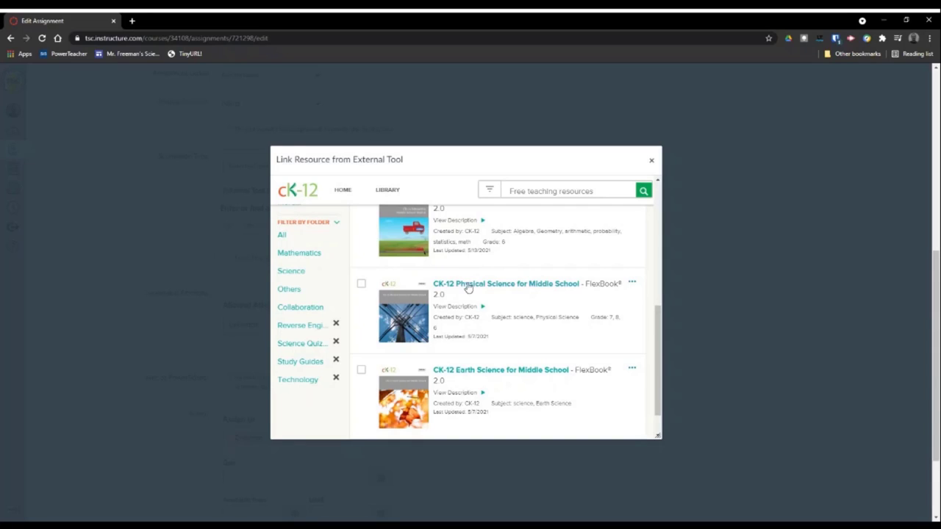
left_click(541, 286)
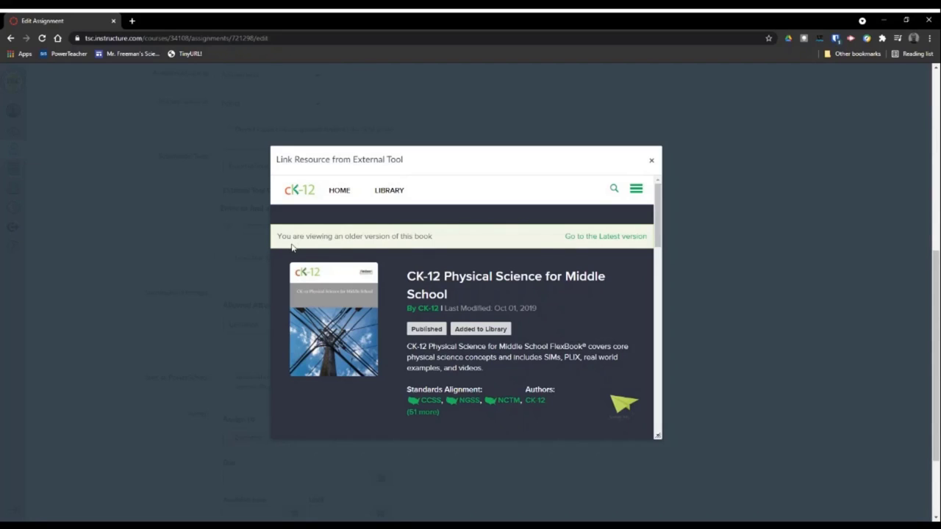
left_click(587, 237)
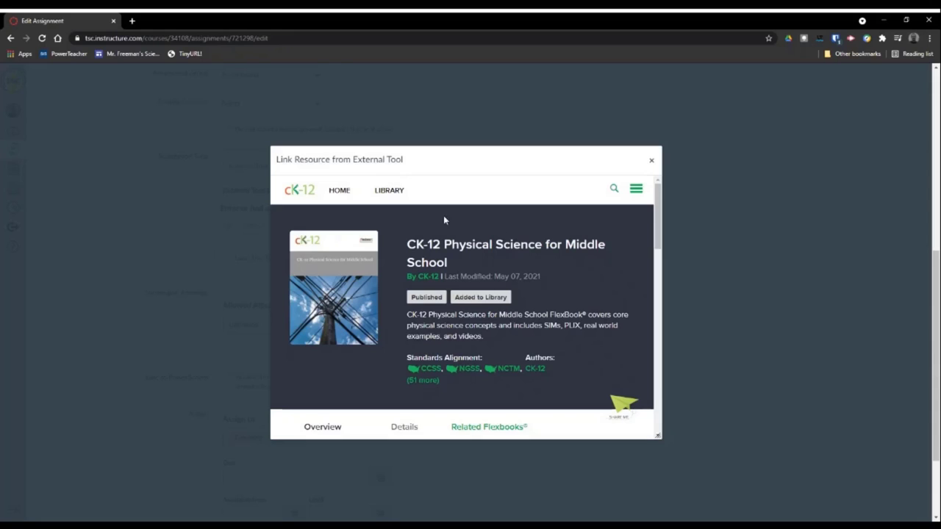
scroll(415, 286, "down", 2)
scroll(416, 285, "down", 2)
left_click(399, 297)
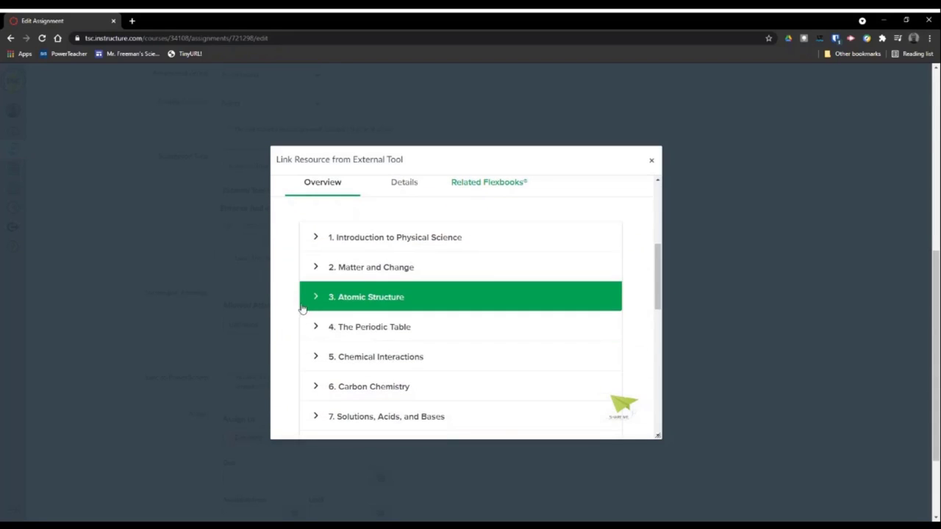
scroll(301, 307, "down", 2)
scroll(293, 307, "down", 1)
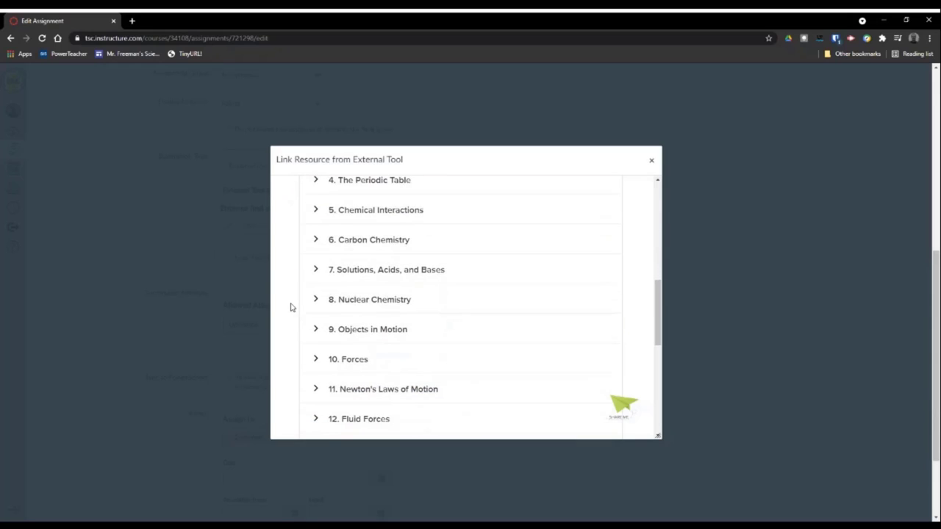
scroll(291, 307, "down", 1)
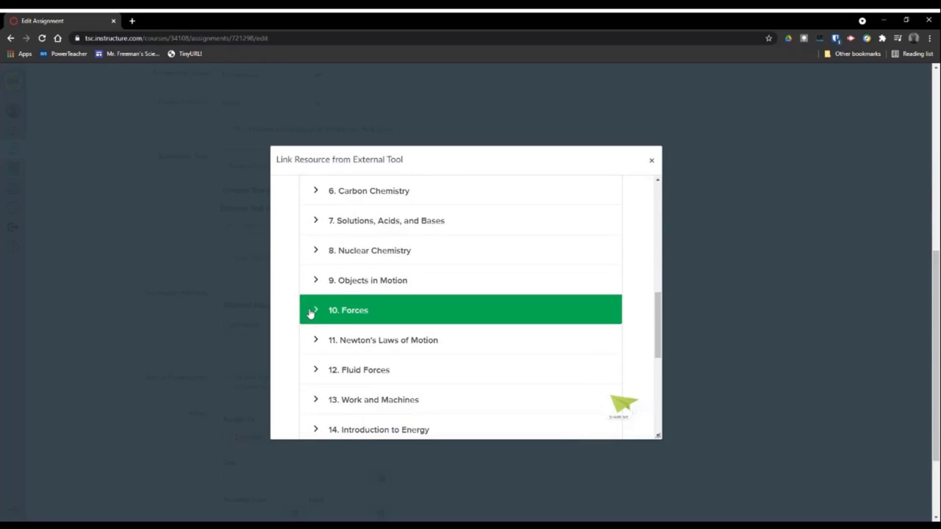
left_click(315, 311)
scroll(310, 314, "down", 1)
scroll(409, 308, "down", 1)
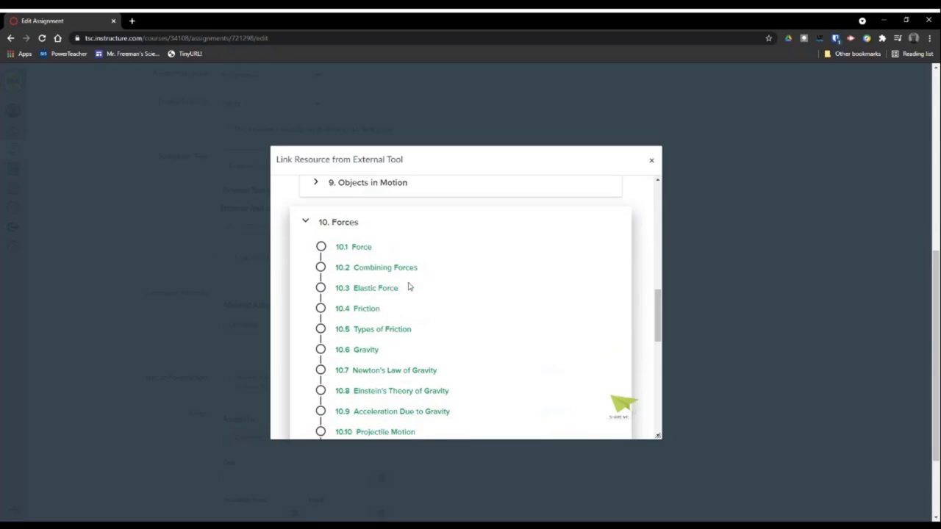
- Open lesson 10.1 Force, start it, and assign it to the class as the linked resource
left_click(369, 254)
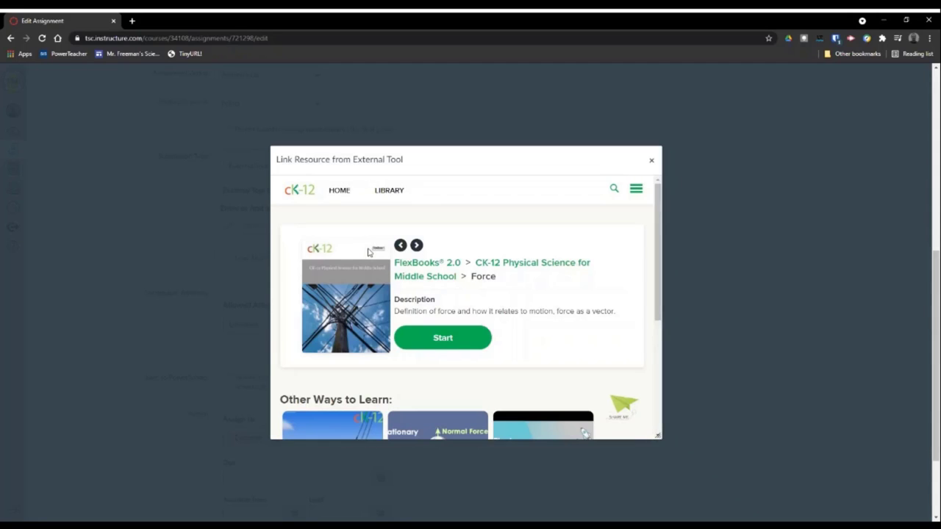
scroll(368, 250, "down", 1)
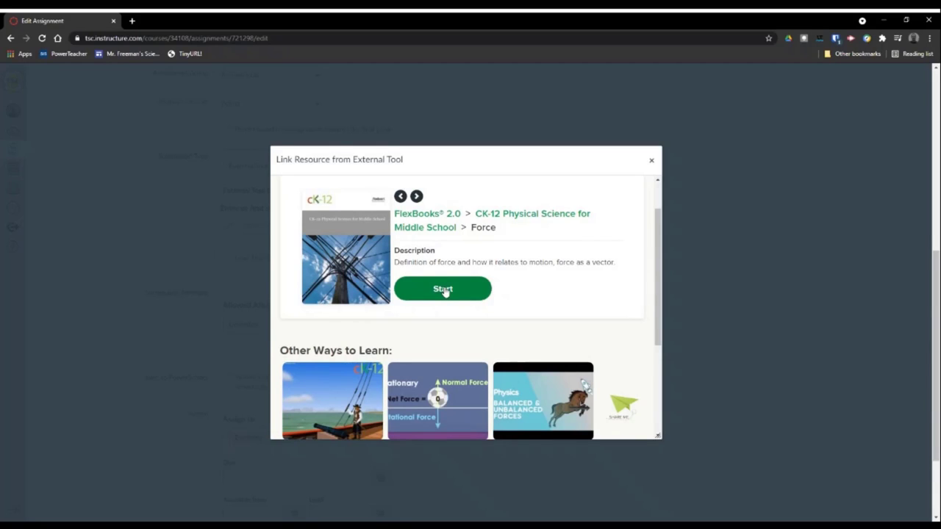
left_click(443, 289)
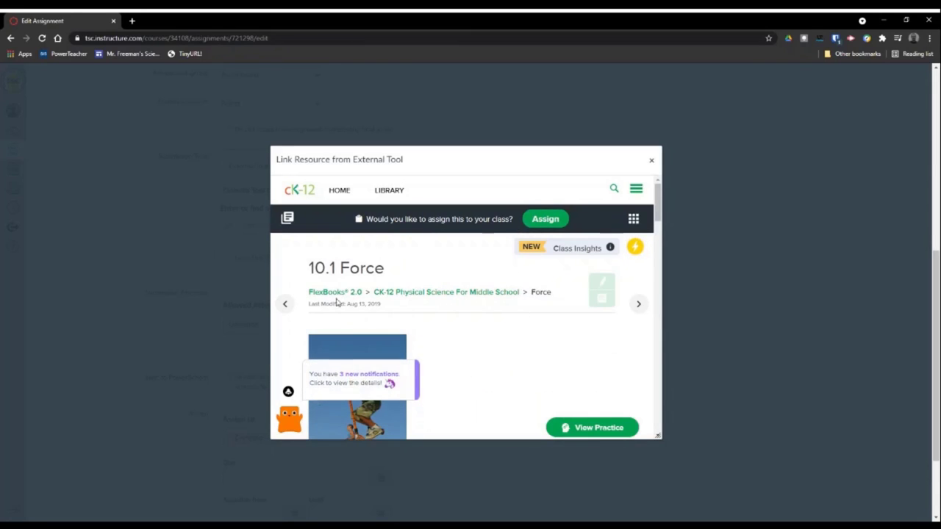
left_click(544, 221)
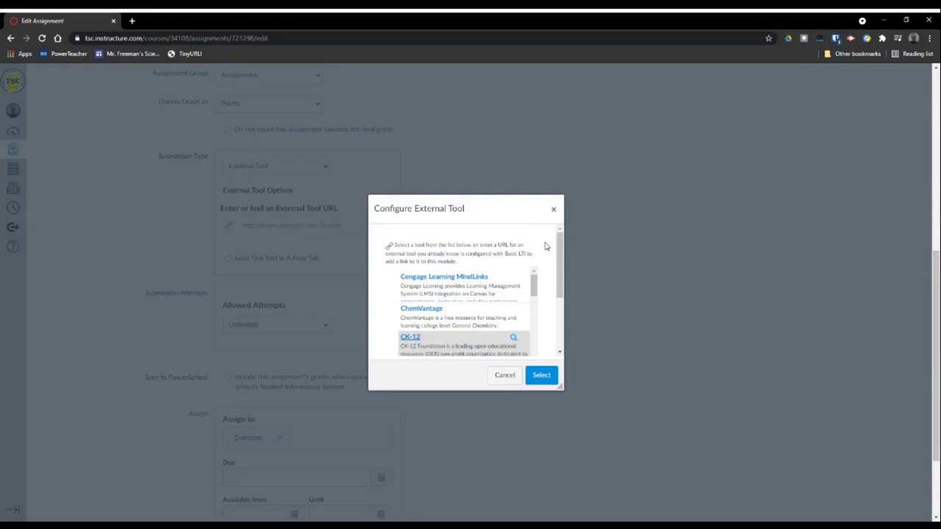
scroll(553, 321, "down", 2)
- Accept the 10.1 Force tool link, toggle opening in a new tab, and tick Sync to PowerSchool
left_click(540, 376)
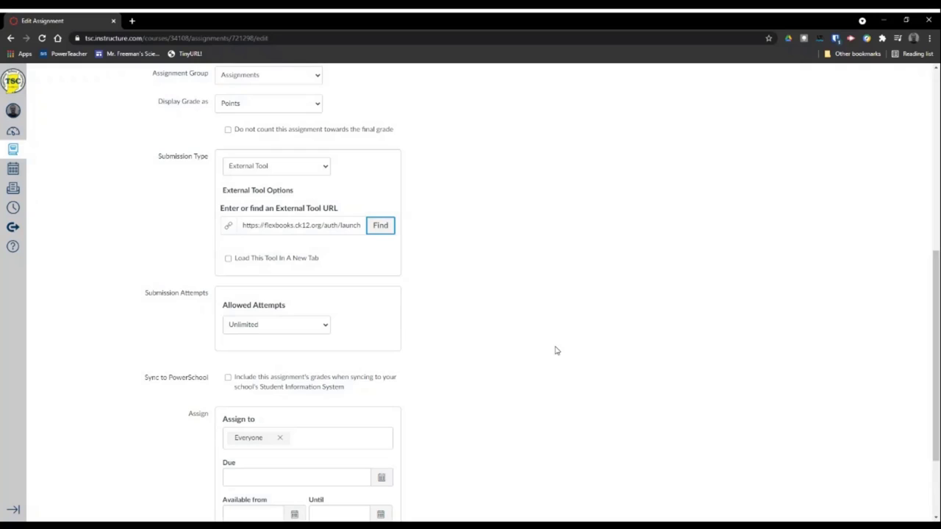
left_click(228, 260)
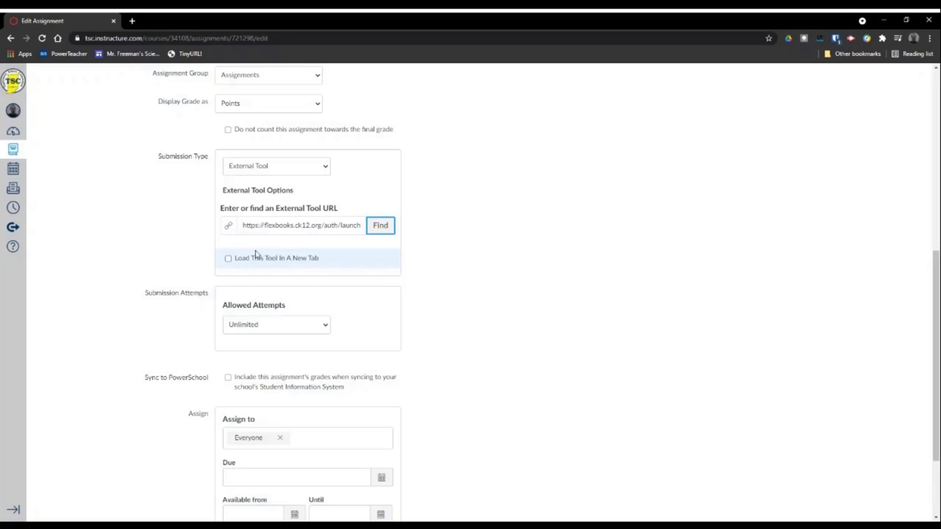
scroll(189, 272, "down", 3)
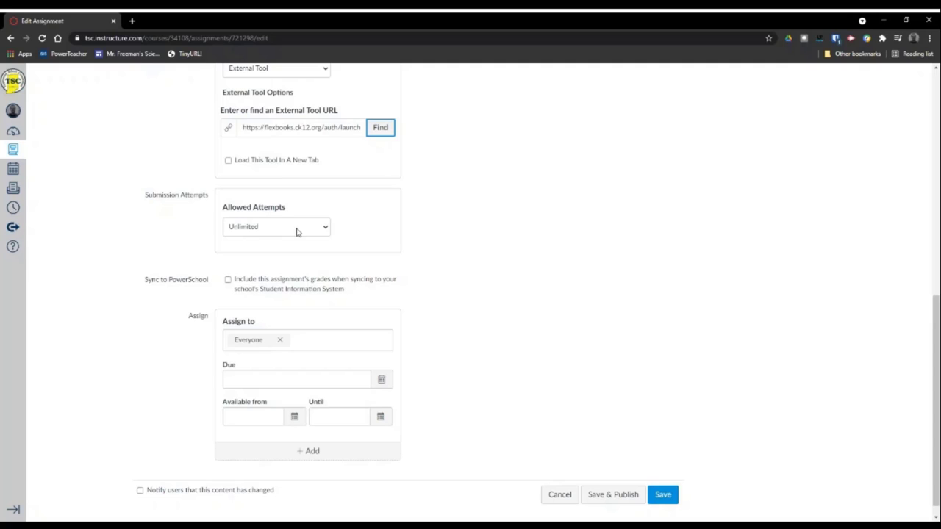
scroll(173, 242, "down", 1)
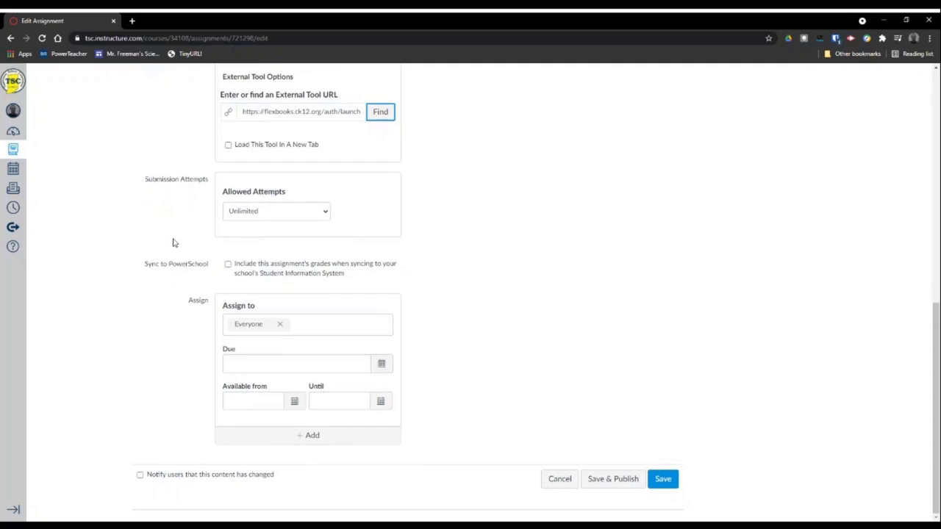
left_click(230, 266)
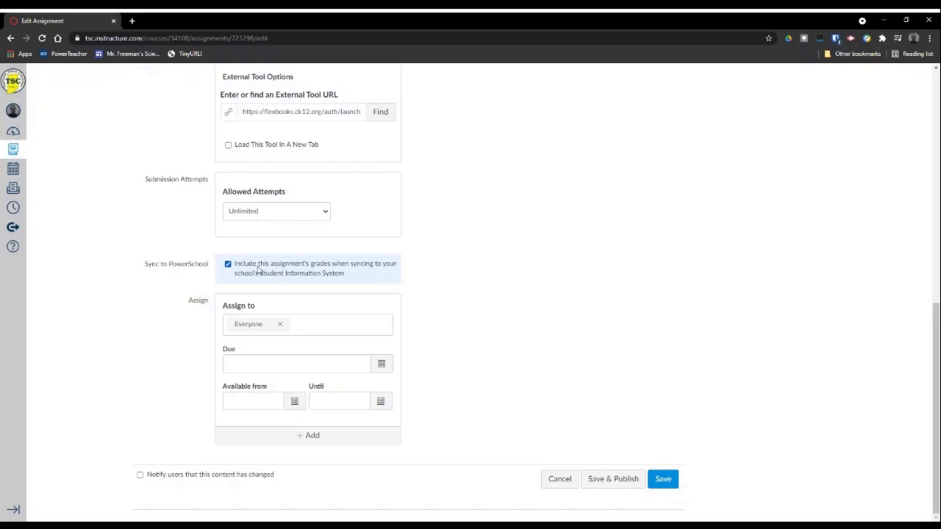
- Set the due date to May 21 at 11:59pm and Save & Publish the assignment
left_click(381, 368)
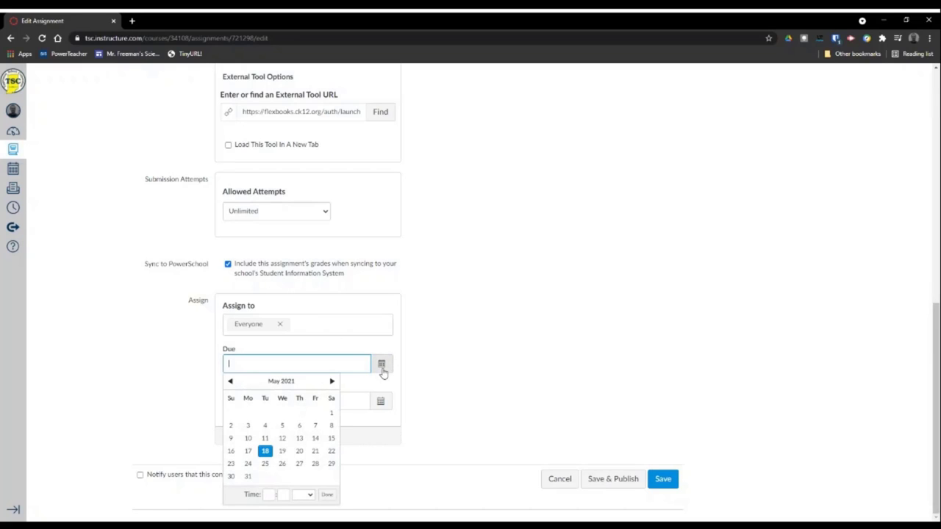
left_click(315, 451)
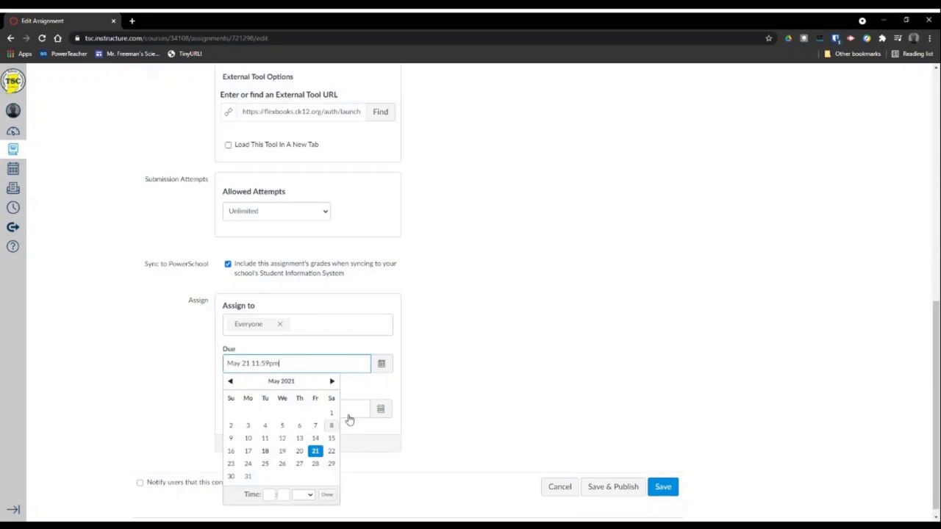
left_click(457, 351)
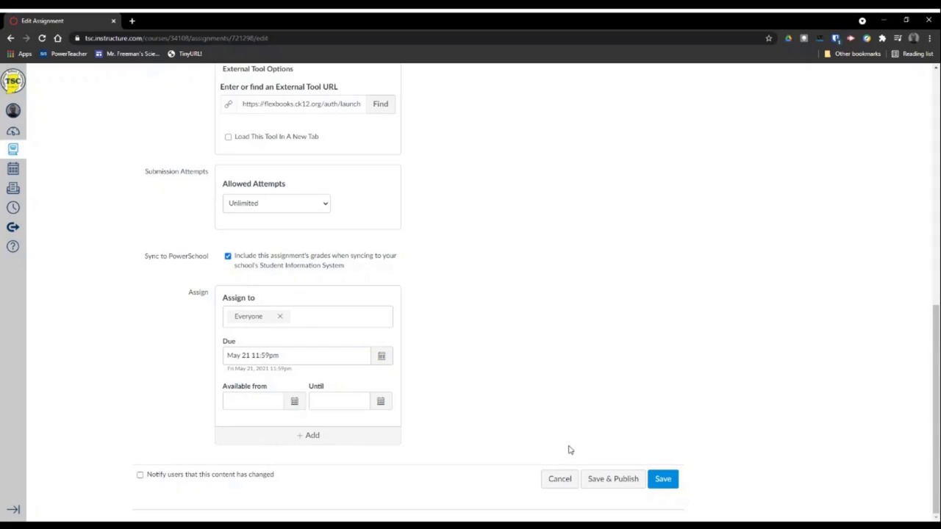
left_click(592, 476)
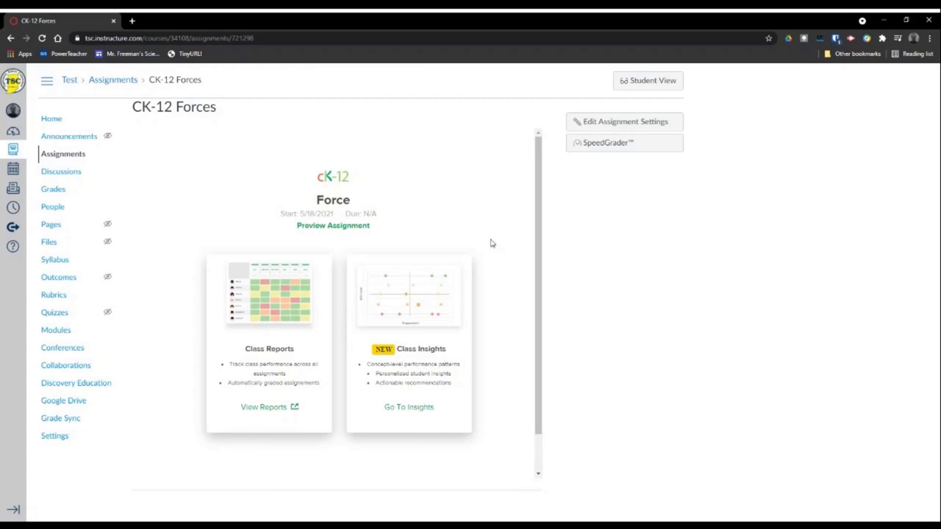
- Switch to Student View to preview CK-12 Forces as the test student
left_click(623, 80)
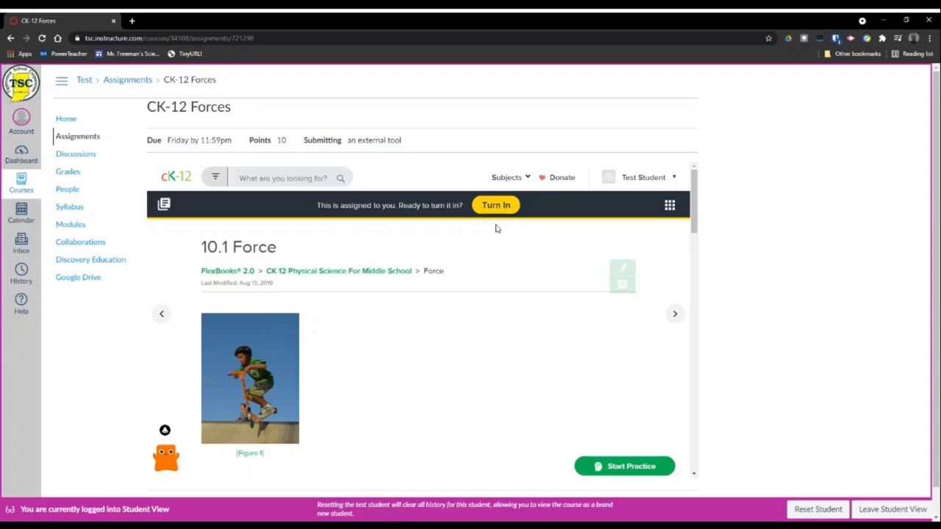
- Start the Force adaptive practice, answer Newton for the SI unit of force, and return
left_click(614, 468)
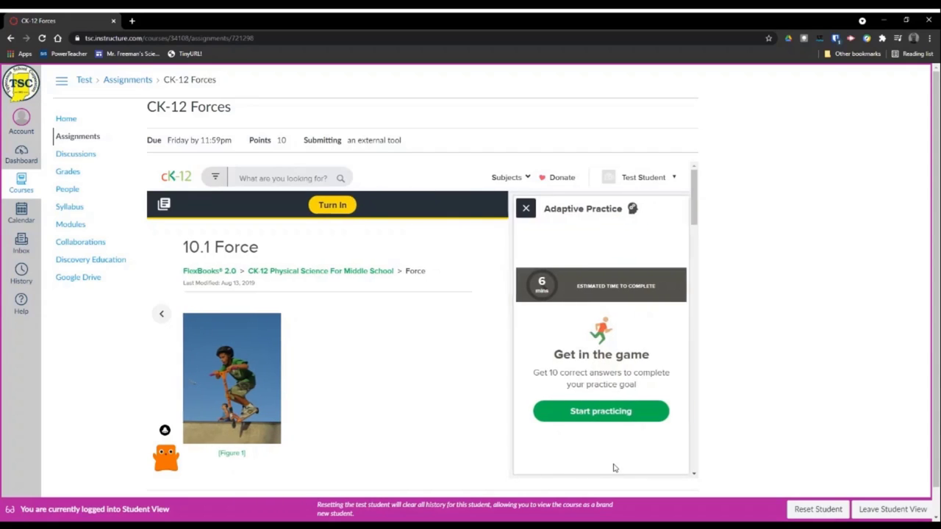
left_click(598, 414)
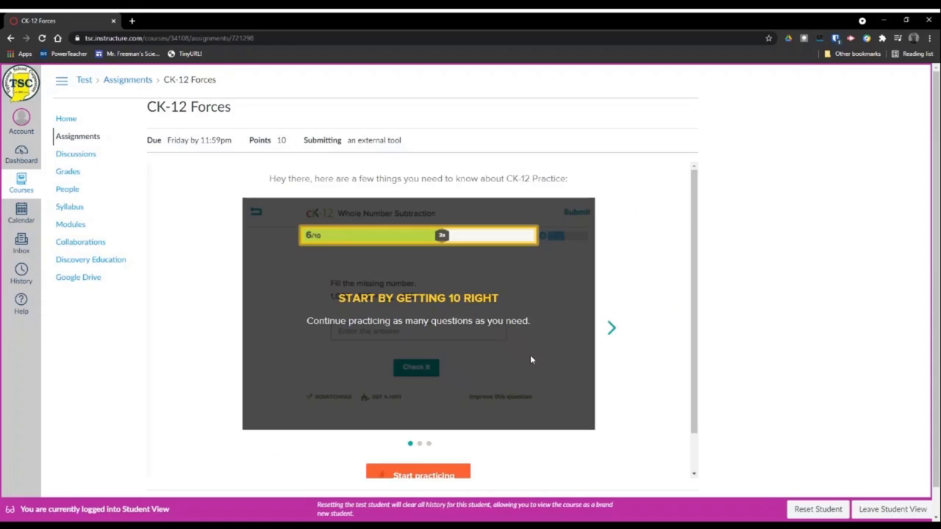
scroll(478, 386, "down", 1)
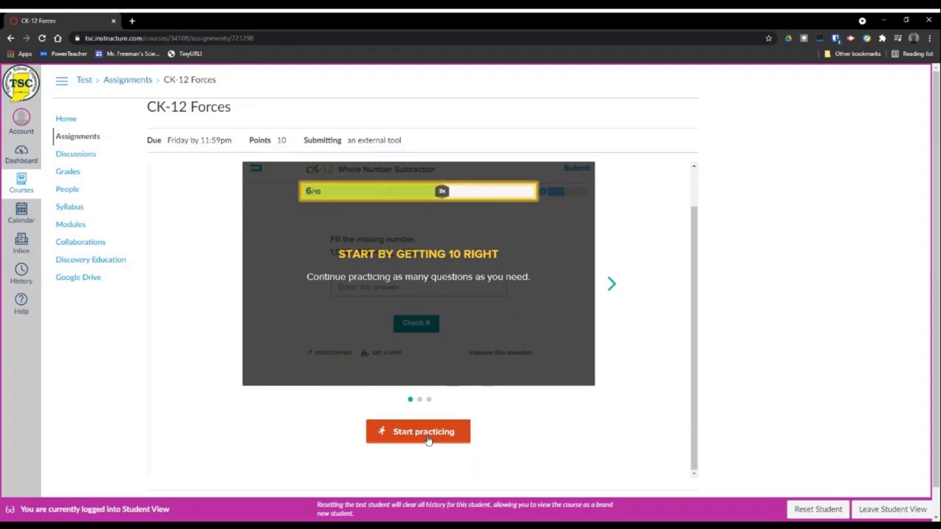
left_click(427, 435)
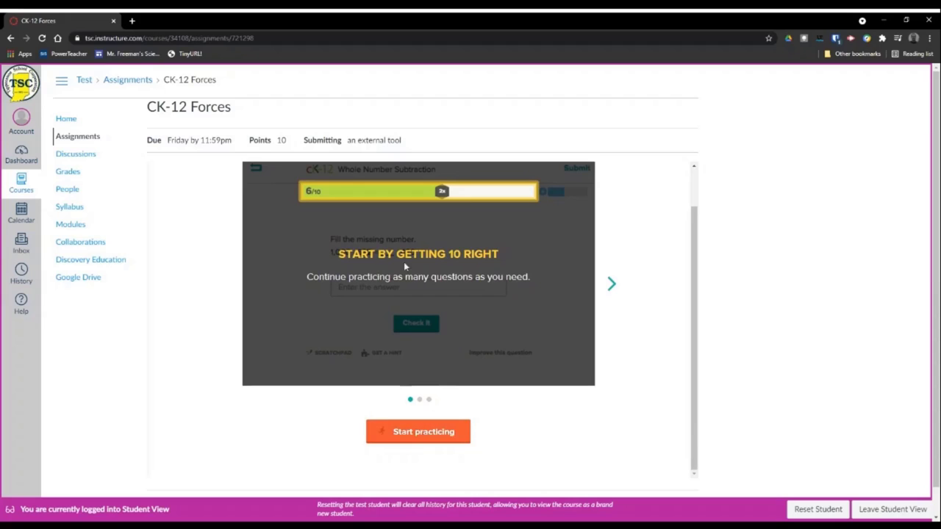
left_click(424, 433)
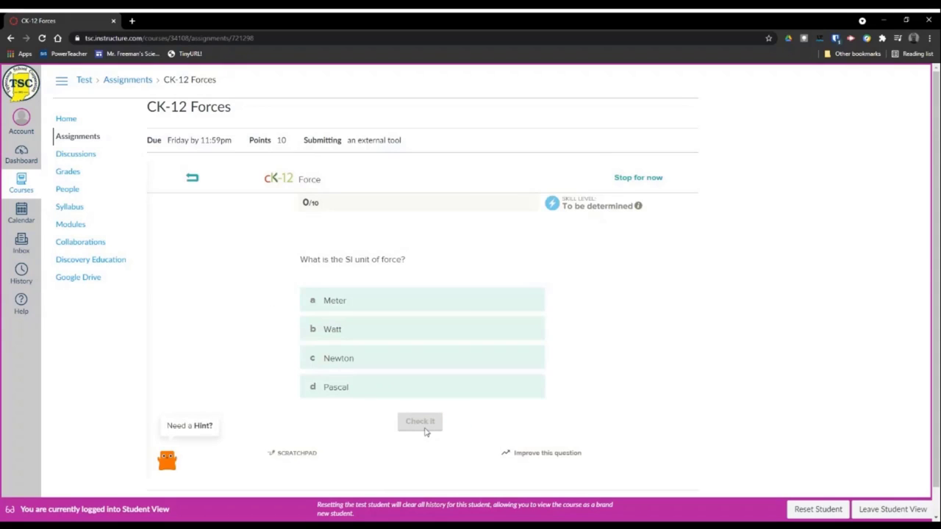
left_click(352, 360)
left_click(420, 422)
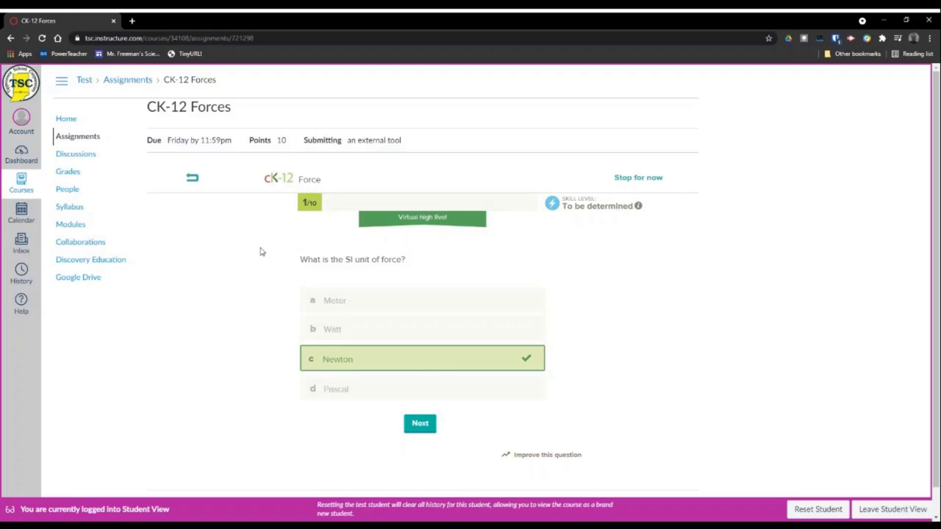
left_click(194, 182)
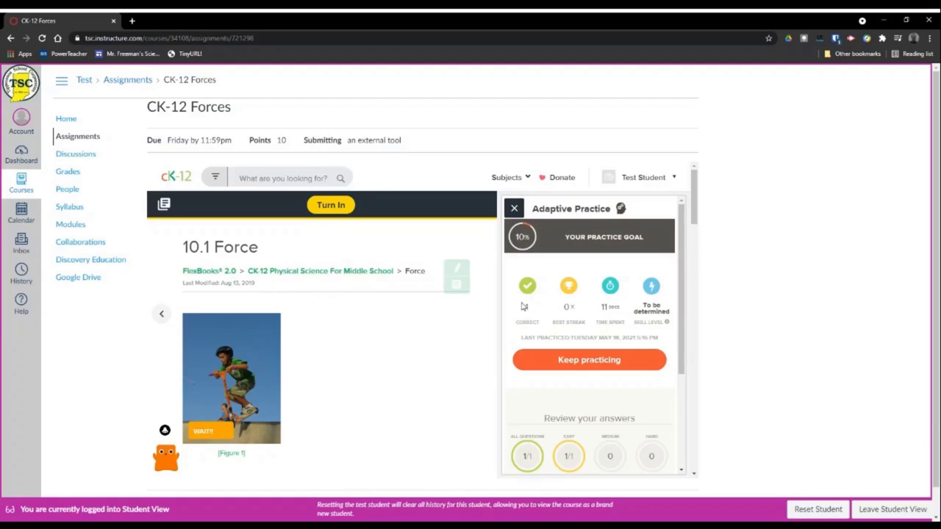
- Look over the single Newton answer in the Adaptive Practice summary, then close the panel
scroll(529, 308, "down", 2)
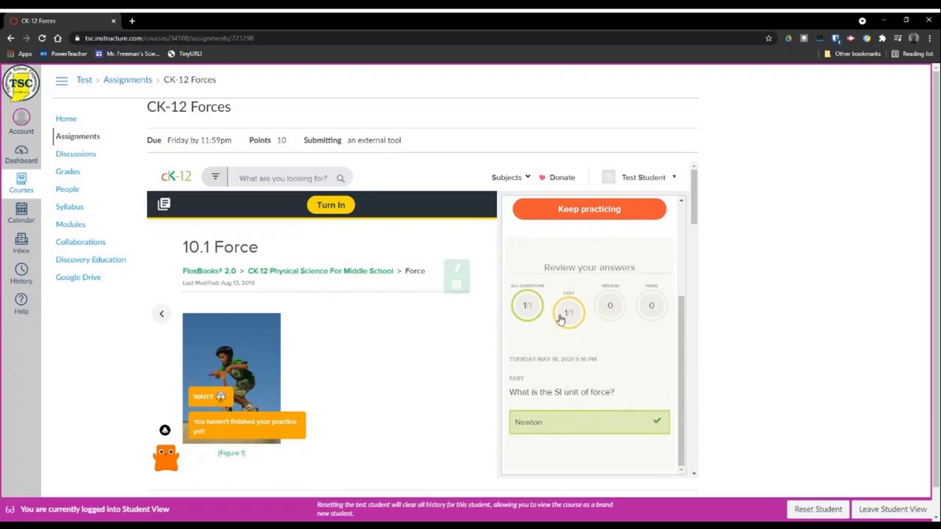
scroll(550, 353, "up", 2)
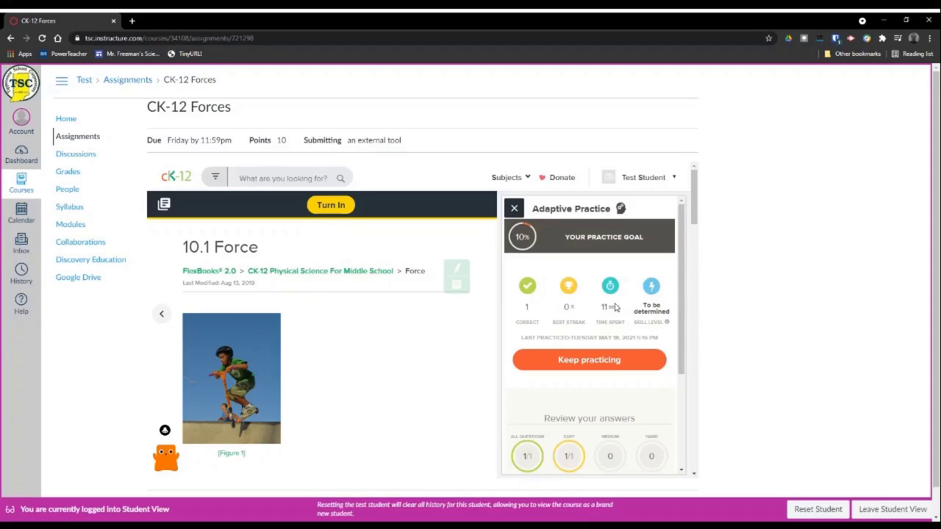
left_click(514, 210)
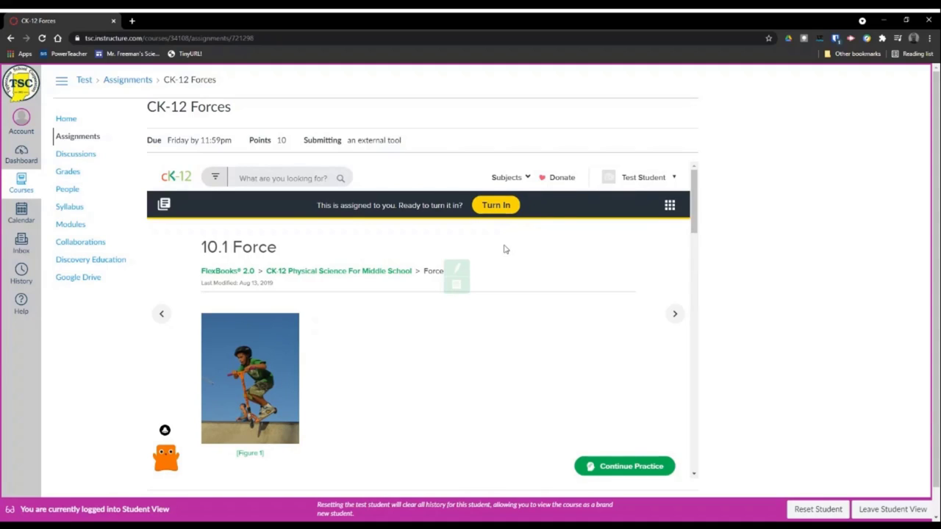
- Turn in the 10.1 Force assignment and confirm submission at the current 10% score
left_click(493, 207)
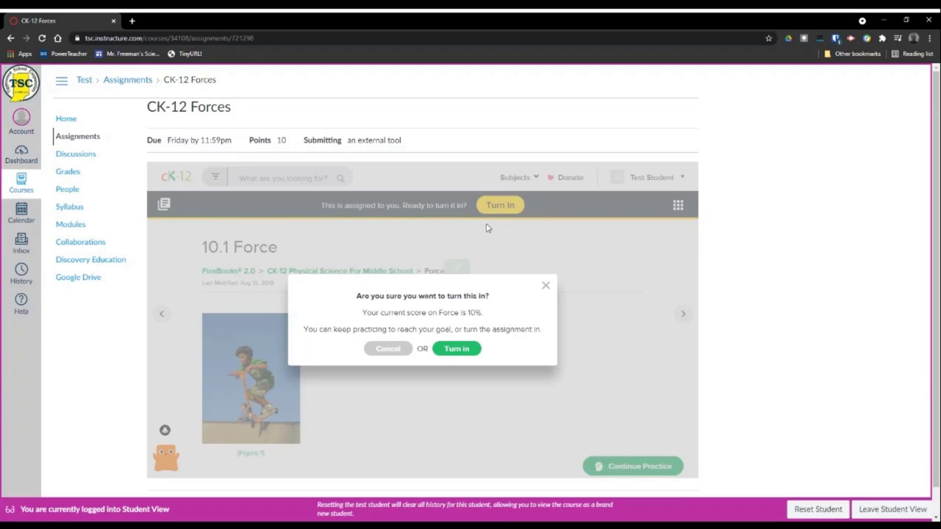
left_click(442, 349)
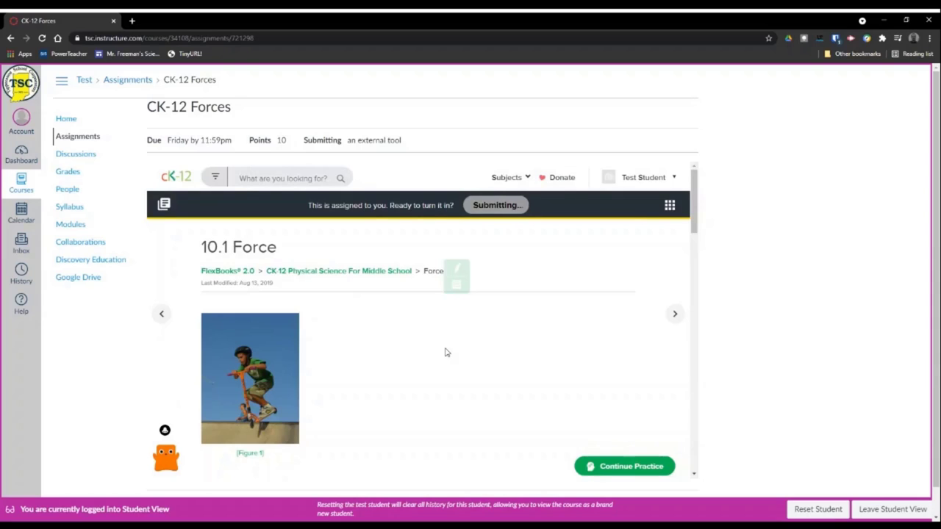
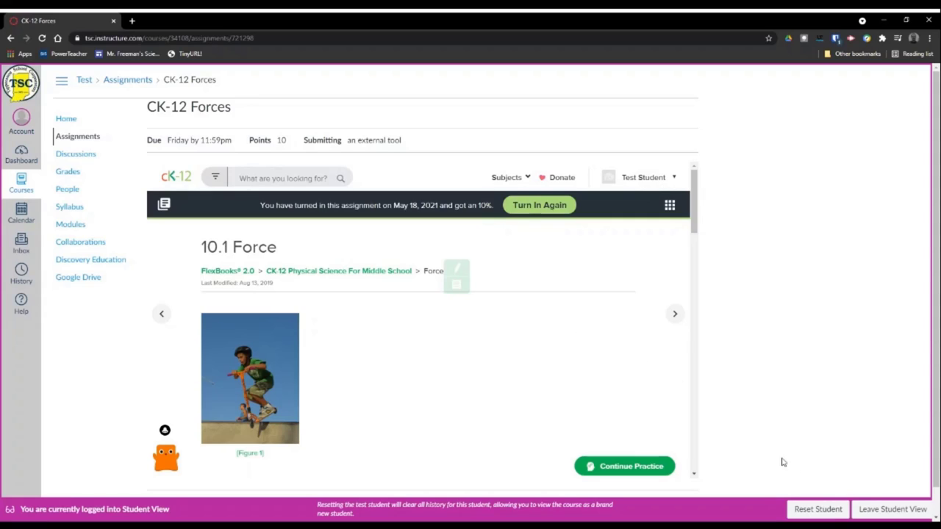
- Leave Student View to return to the teacher's CK-12 Forces assignment page
left_click(867, 513)
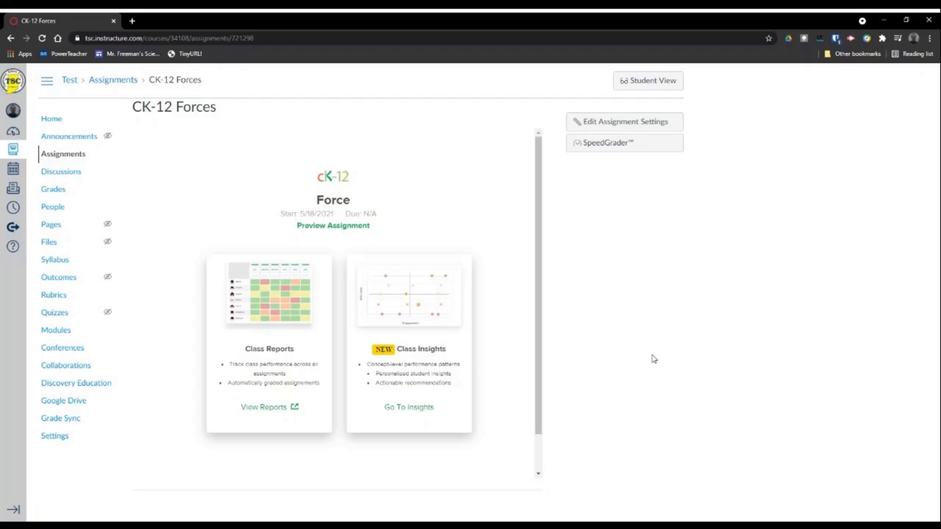
- Open Test Course's Class Reports and show the test student's not-started Wegener and the Continental Drift Hypothesis practice
left_click(280, 408)
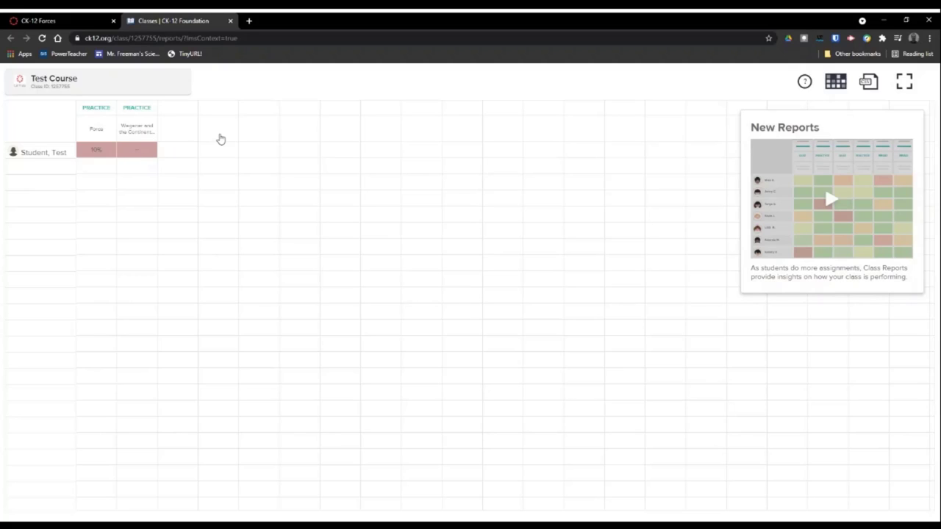
left_click(139, 152)
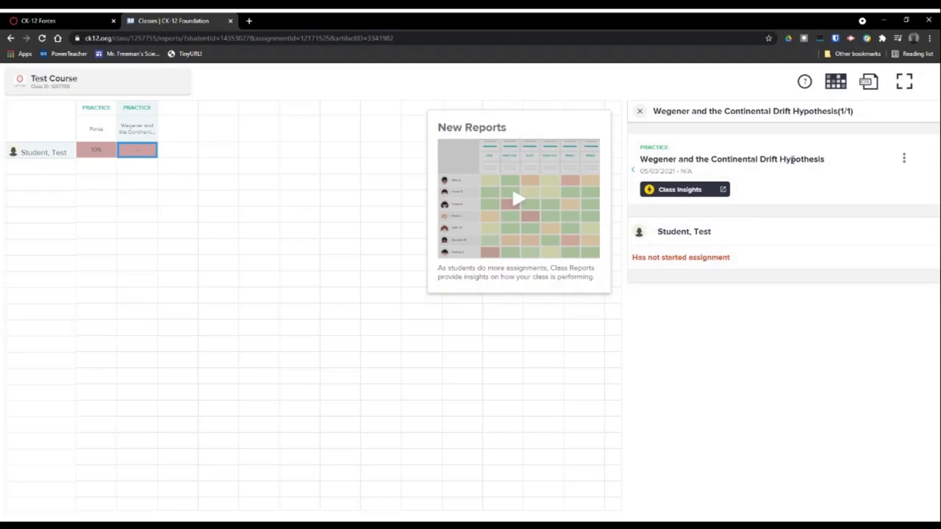
- Review the test student's Force practice details: 1/10 correct, 11 seconds, answer Newton
left_click(96, 152)
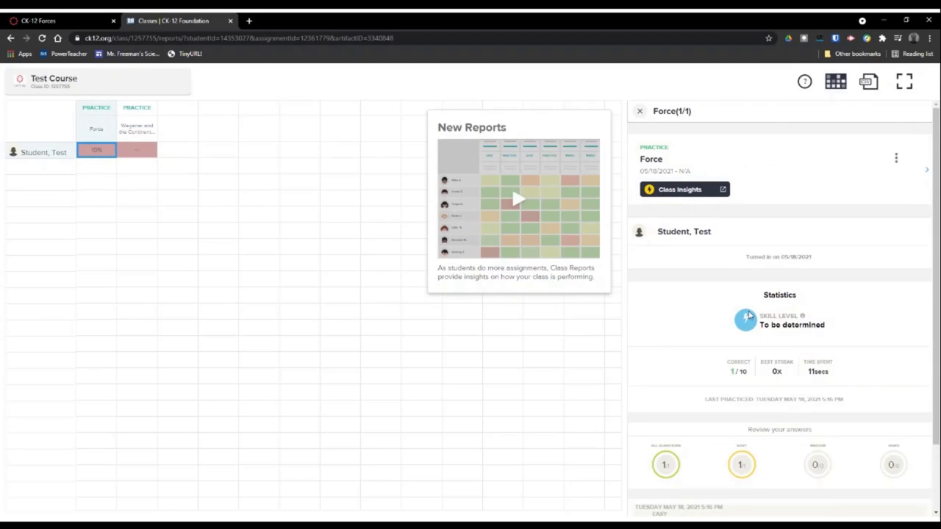
scroll(733, 349, "down", 1)
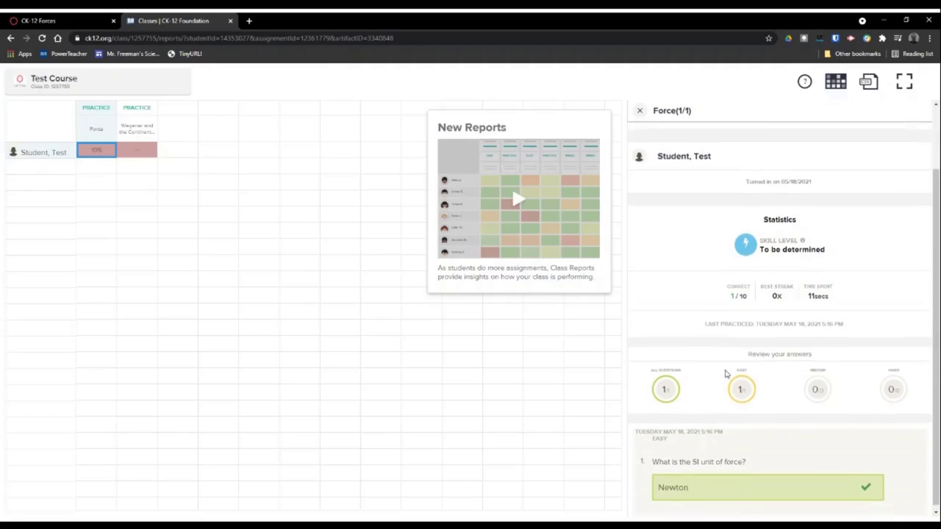
scroll(730, 466, "up", 1)
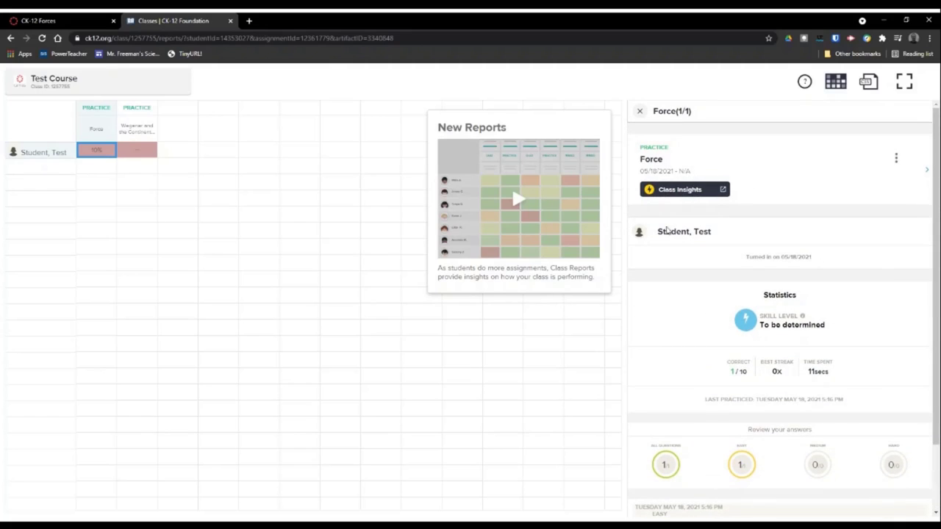
scroll(806, 329, "down", 1)
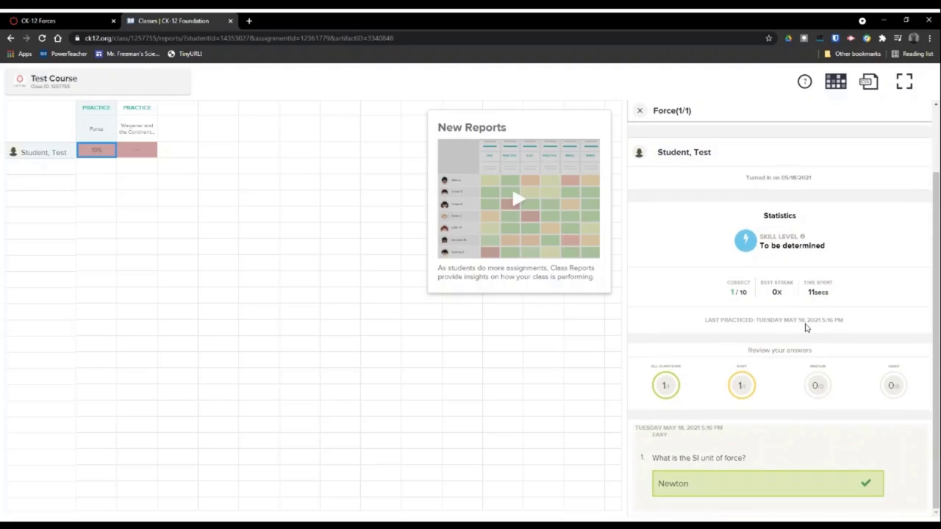
scroll(806, 327, "up", 1)
scroll(779, 316, "down", 1)
- Export the class report as assignment-report.csv and dismiss the download notice
left_click(868, 83)
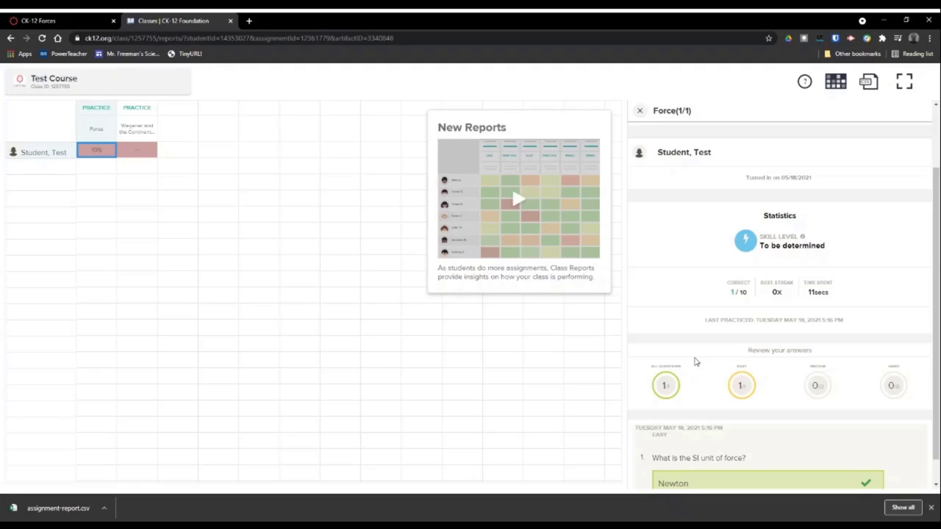
left_click(931, 507)
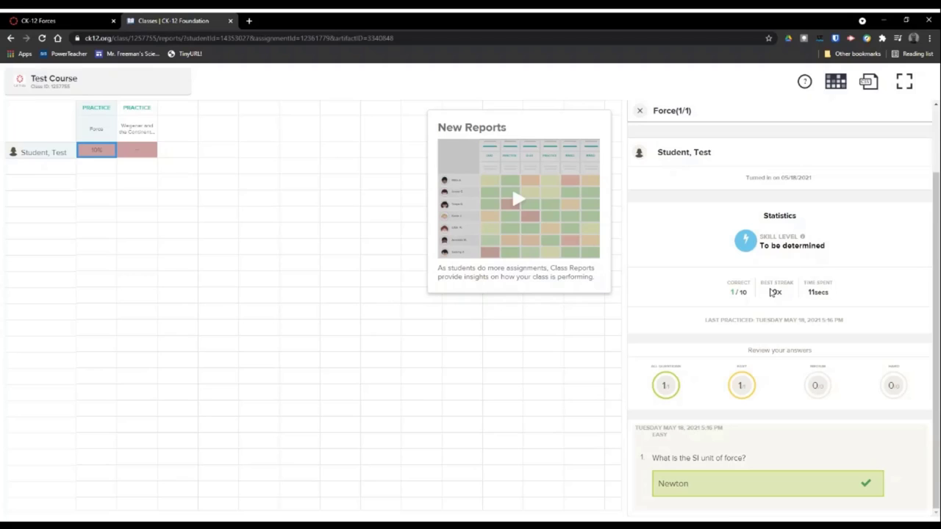
scroll(771, 291, "up", 2)
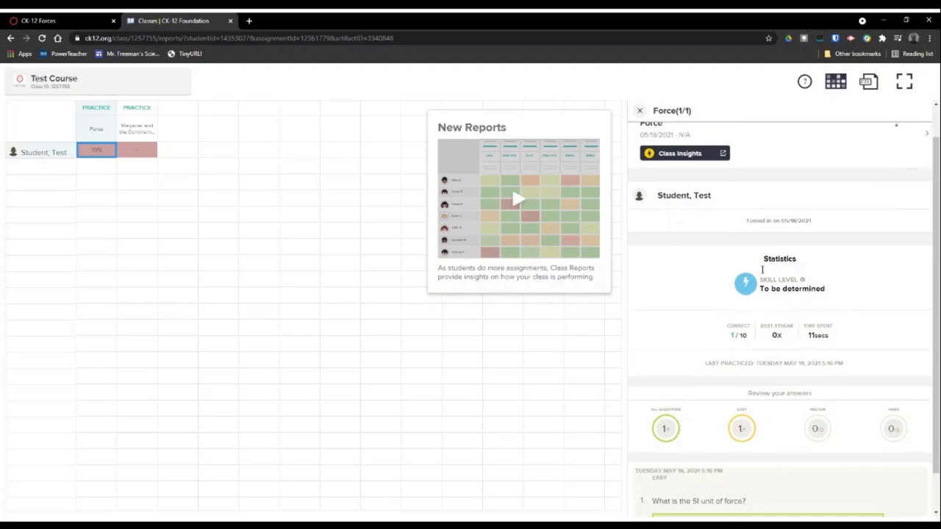
- Open Force practice Class Insights in a new tab and scroll to the 10.1 Force lesson
left_click(682, 190)
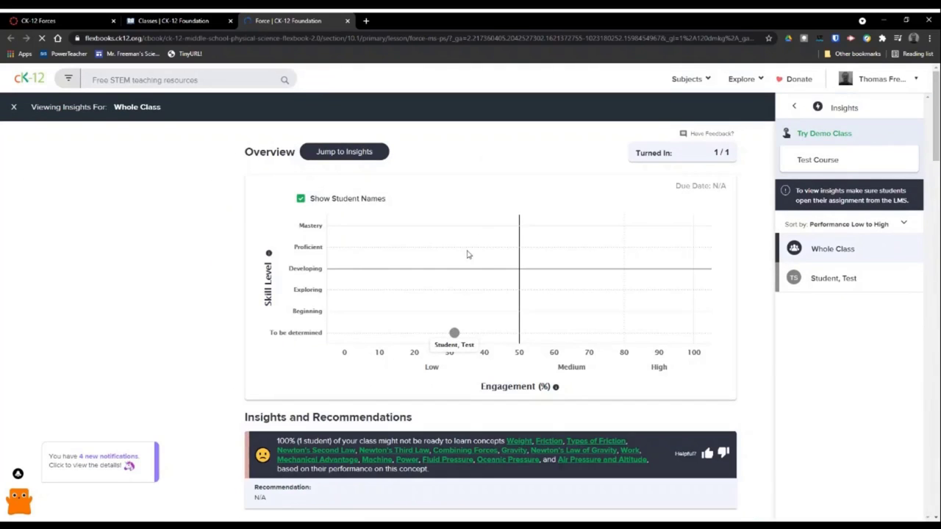
scroll(455, 266, "down", 1)
scroll(455, 265, "down", 1)
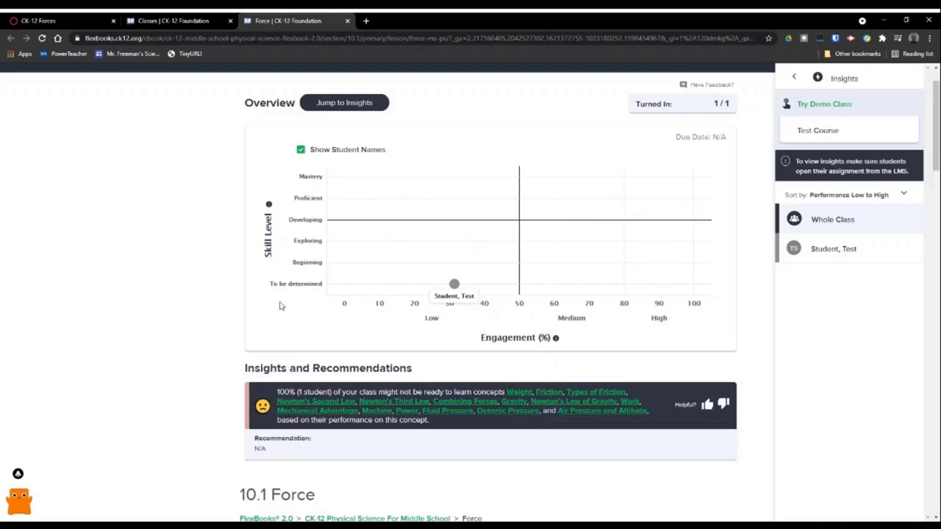
scroll(154, 298, "down", 5)
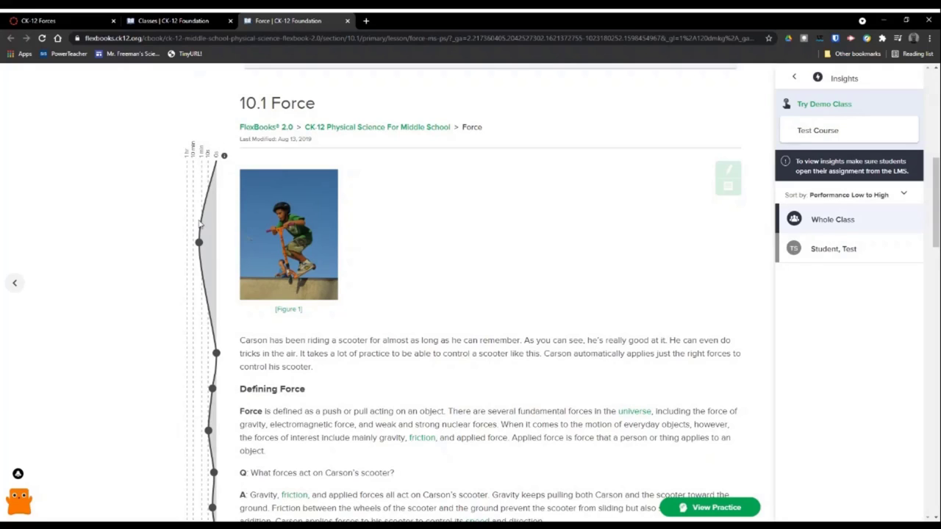
mouse_move(200, 248)
scroll(323, 299, "down", 10)
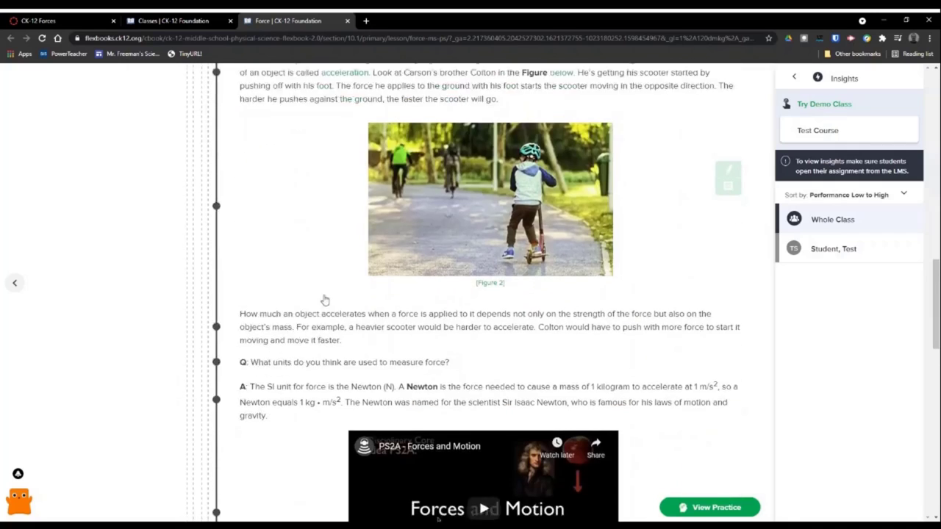
scroll(323, 299, "down", 10)
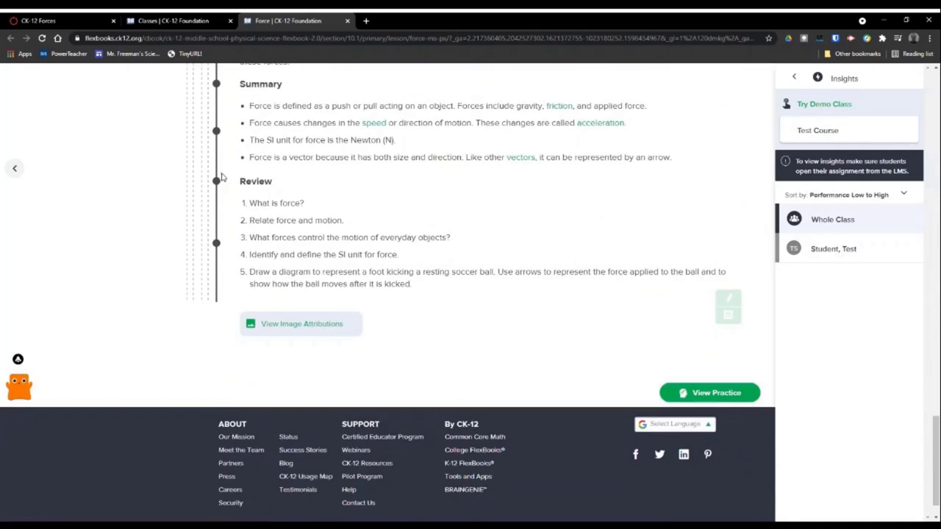
scroll(297, 254, "up", 1)
scroll(297, 254, "up", 5)
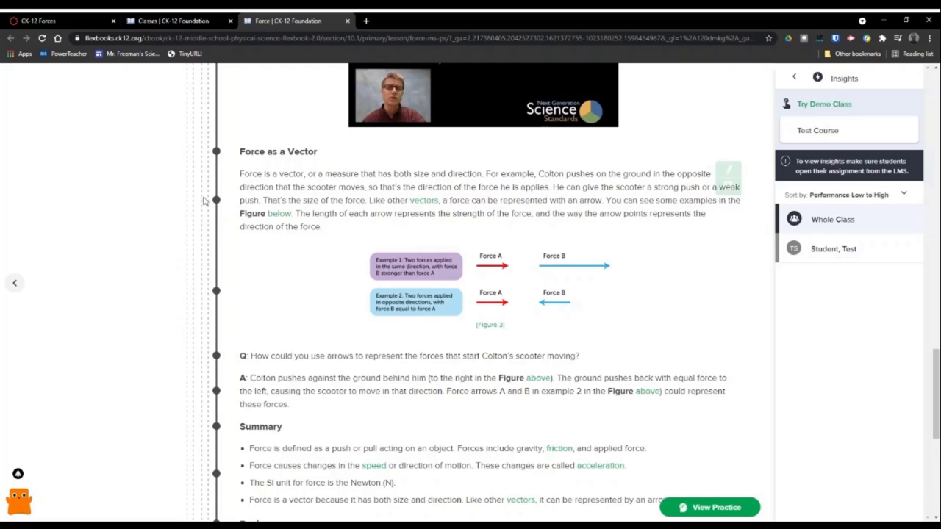
scroll(258, 273, "up", 3)
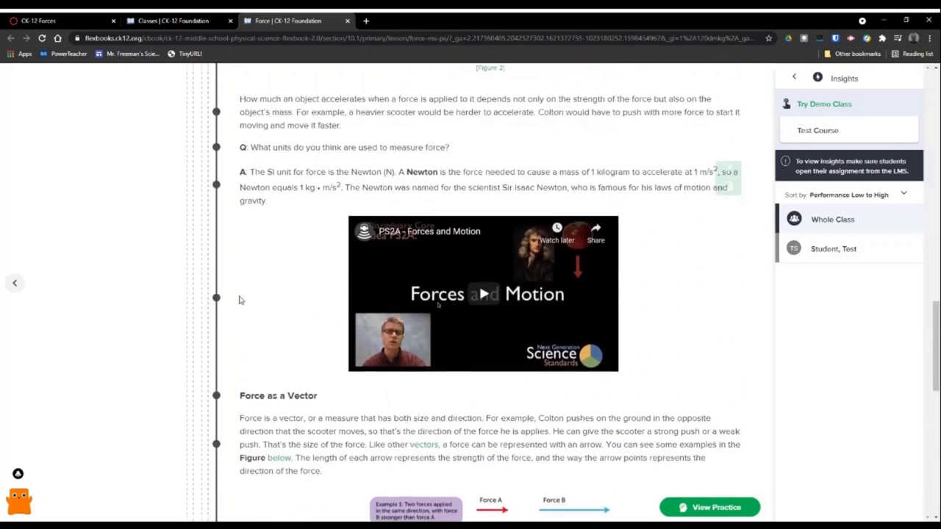
scroll(239, 300, "up", 2)
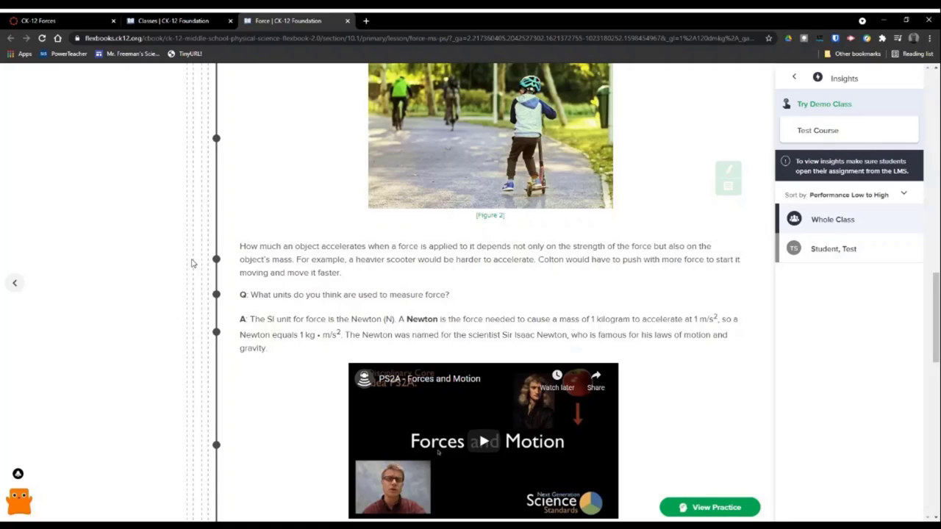
scroll(294, 264, "down", 1)
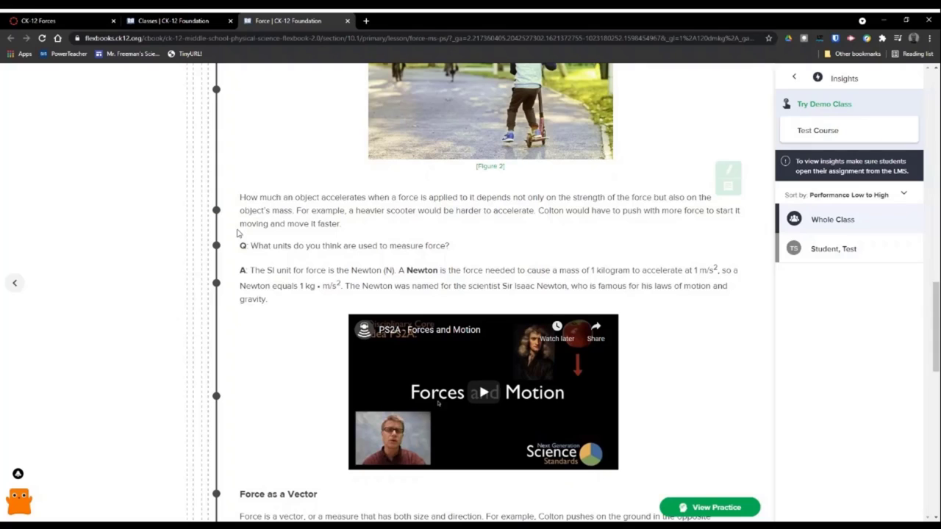
scroll(237, 233, "down", 2)
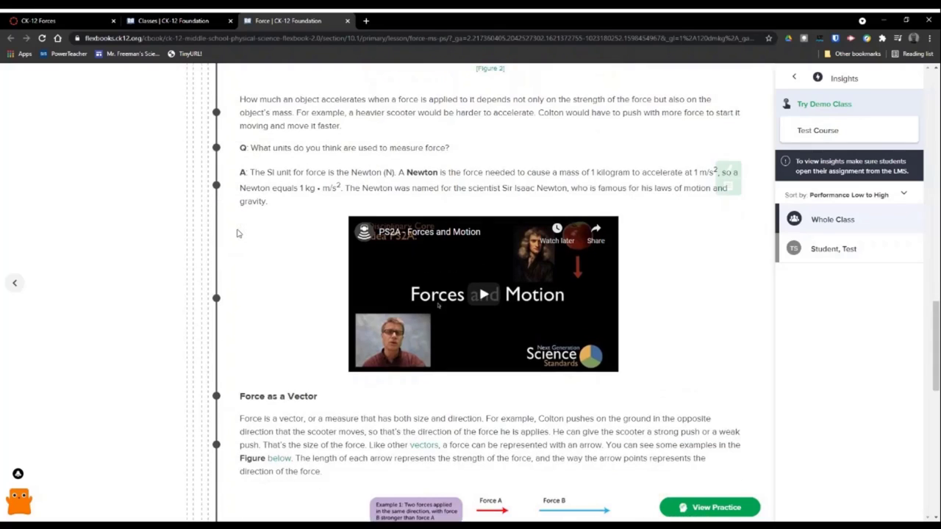
scroll(237, 233, "up", 10)
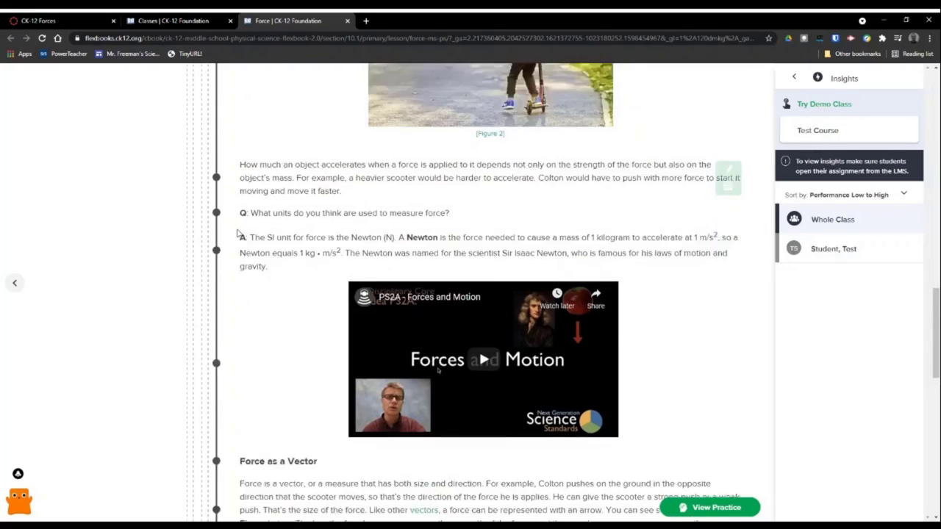
scroll(239, 297, "down", 8)
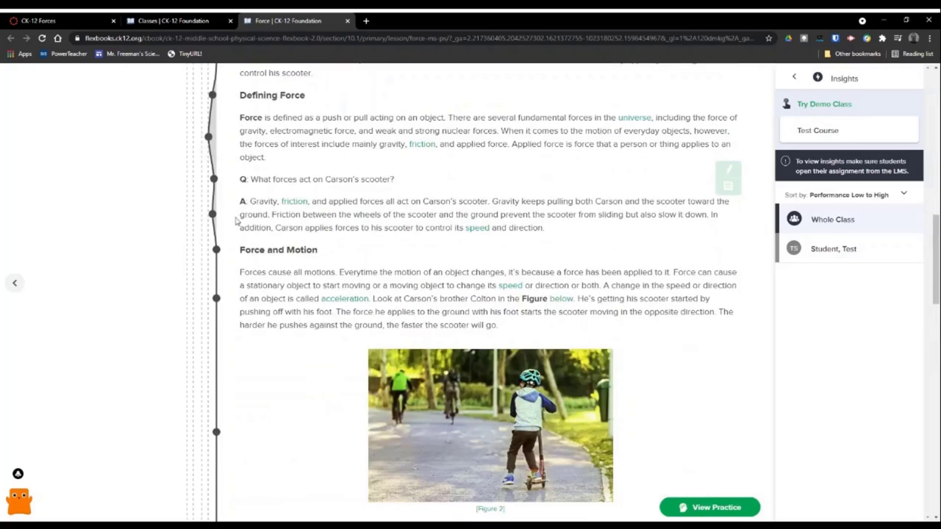
scroll(252, 365, "down", 3)
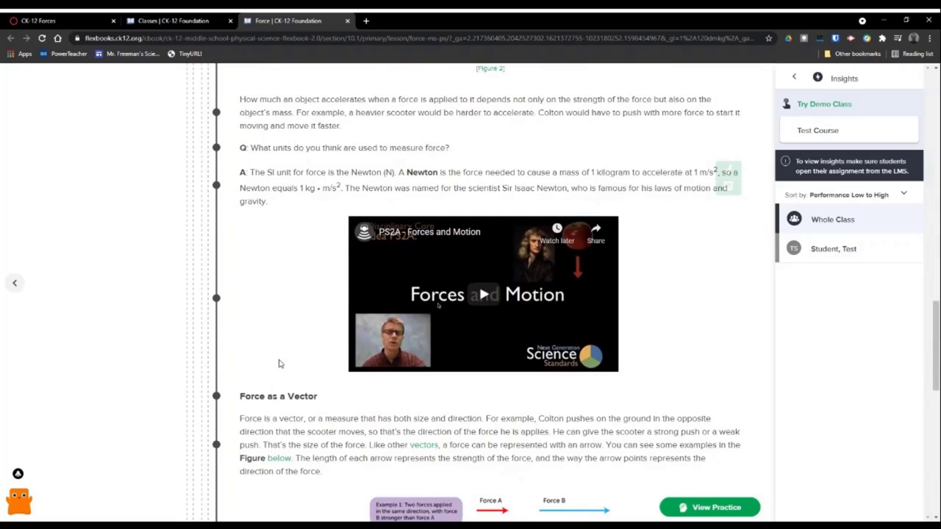
scroll(245, 241, "up", 15)
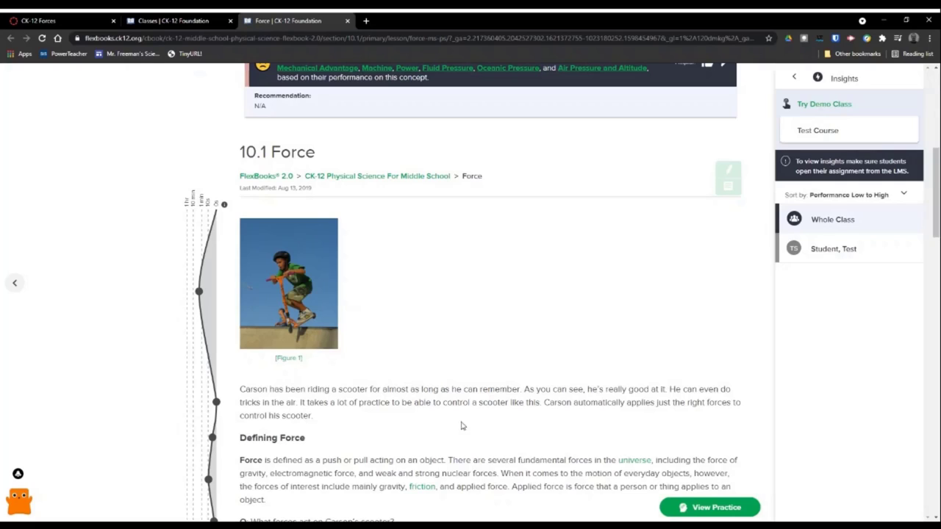
- Customize the Force practice into a 17-question Force (Physics) quiz, leaving attempts unlimited
left_click(700, 506)
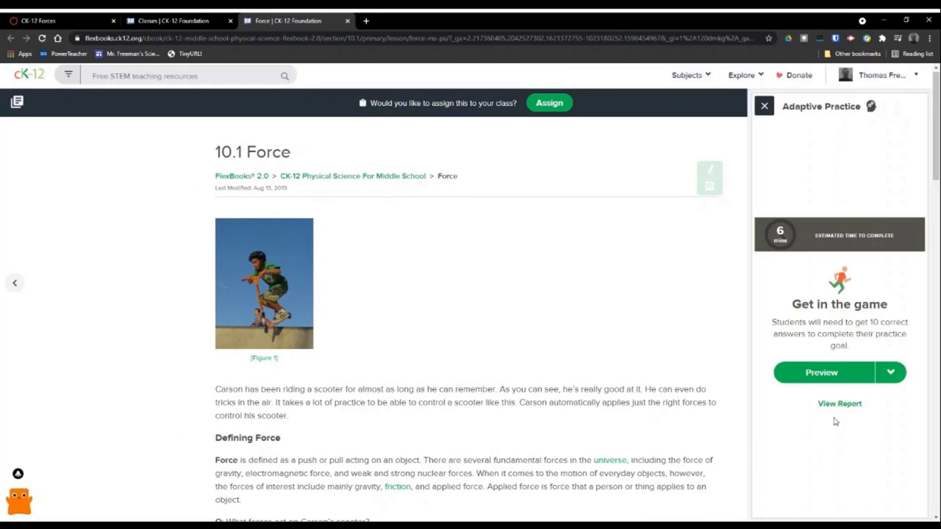
left_click(893, 375)
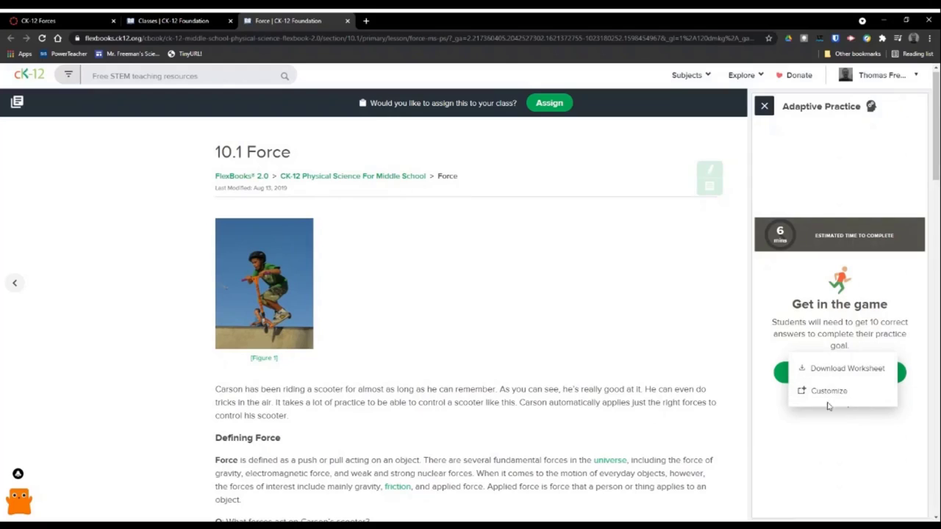
left_click(773, 416)
left_click(892, 372)
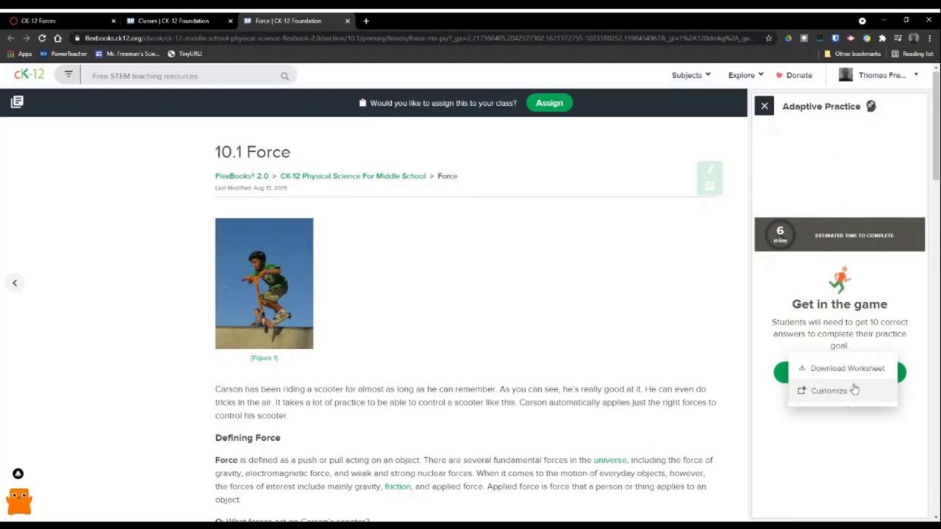
left_click(849, 391)
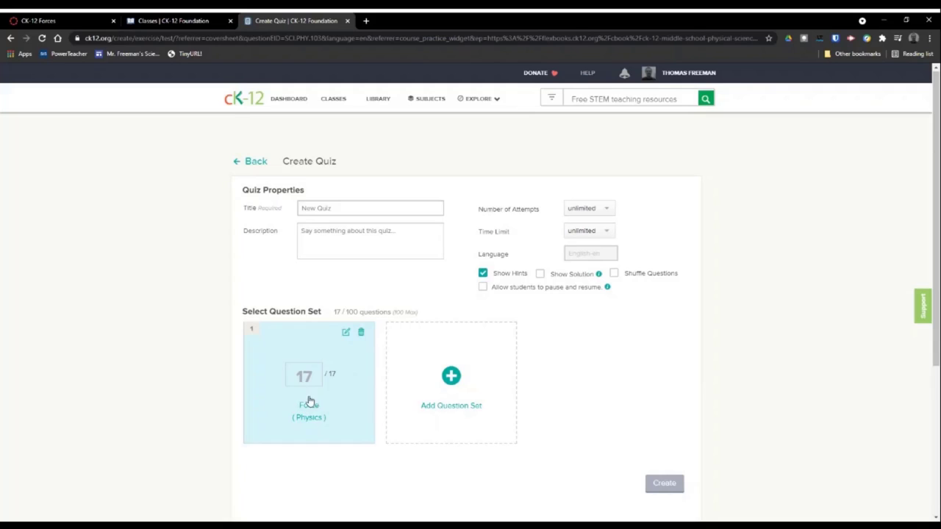
left_click(607, 210)
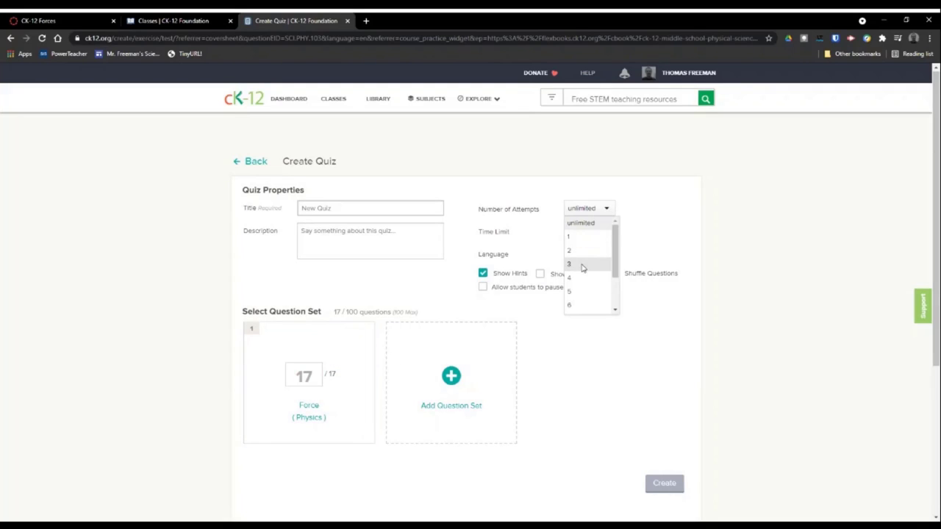
left_click(613, 208)
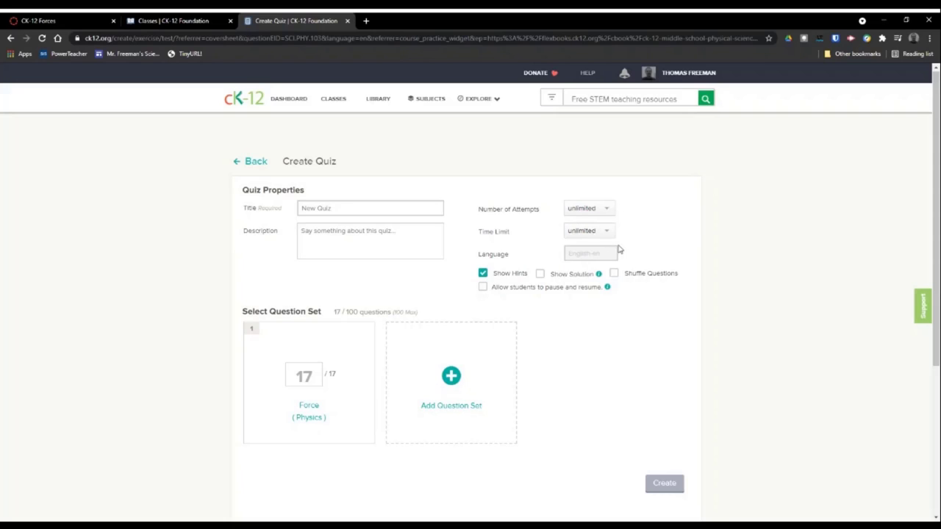